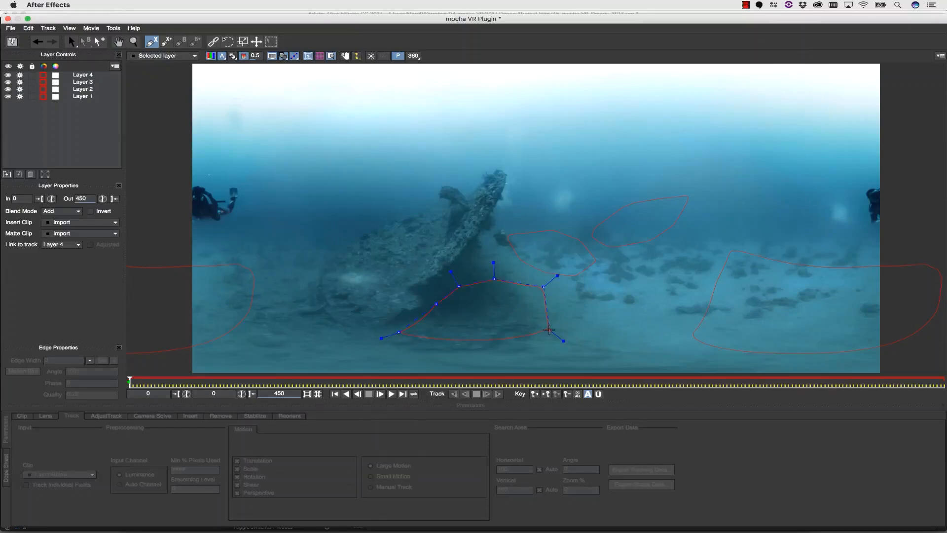
- Track the underwater clip's four layers forward, and render its Reorient result forwards with maximum smoothing
click(498, 393)
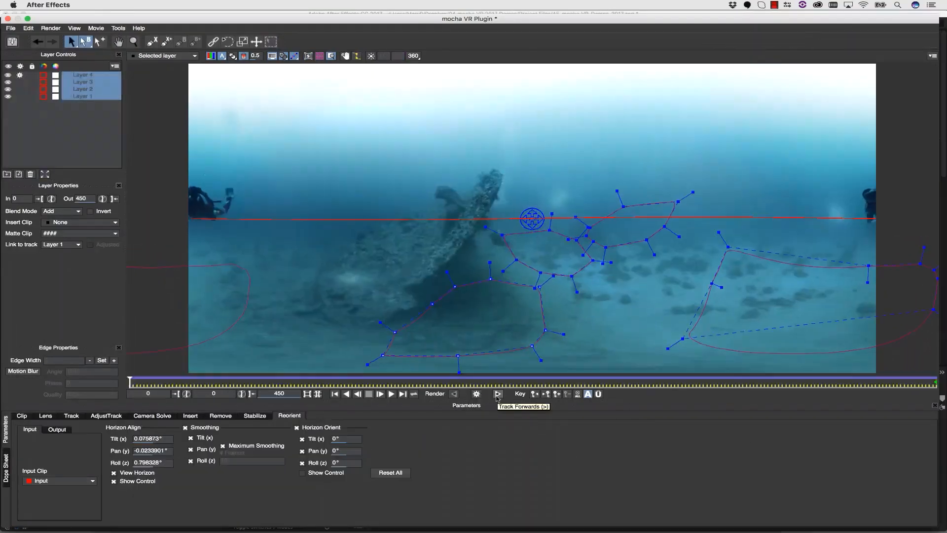
click(498, 394)
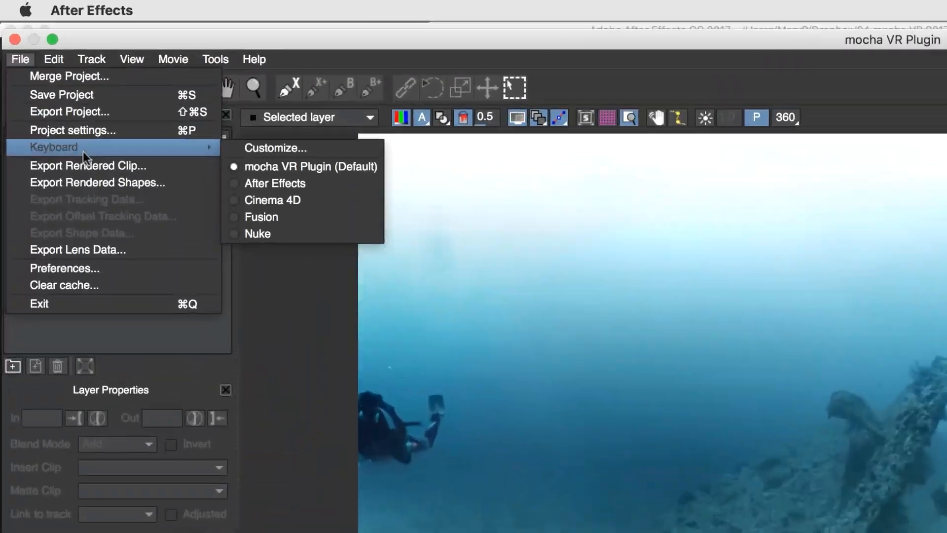
click(96, 163)
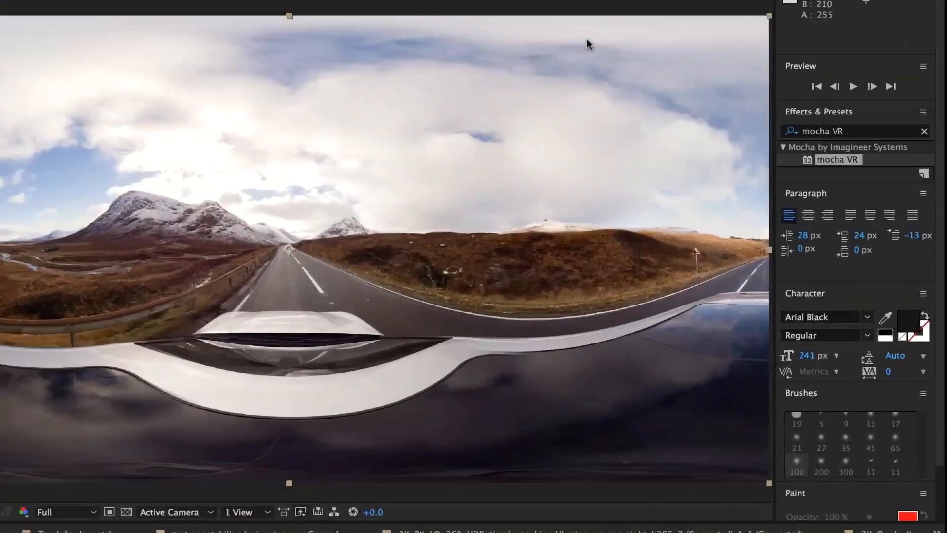
- Apply mocha VR to the Glen Coe clip and draw an X-spline around the clouds and mountain peaks above the road
click(866, 144)
drag(792, 167, 214, 409)
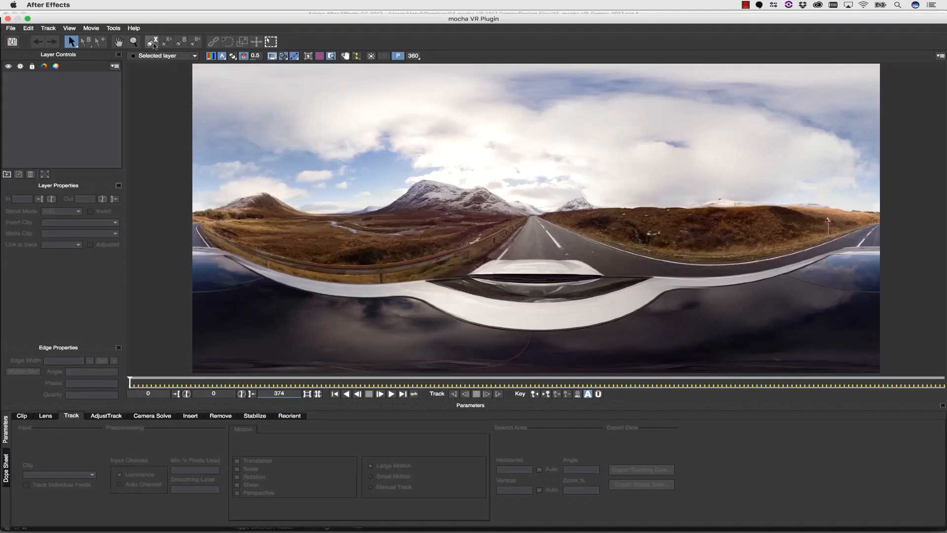
click(488, 153)
click(599, 159)
click(588, 199)
click(485, 206)
right_click(486, 206)
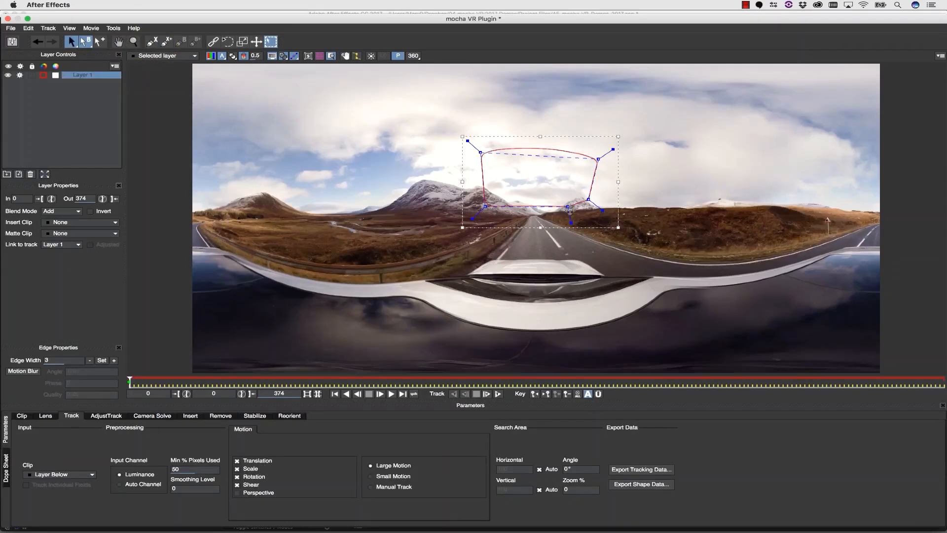
- Display the planar grid, track the cloud and mountain layer forward including perspective, and scrub back through the tracked clip
click(320, 56)
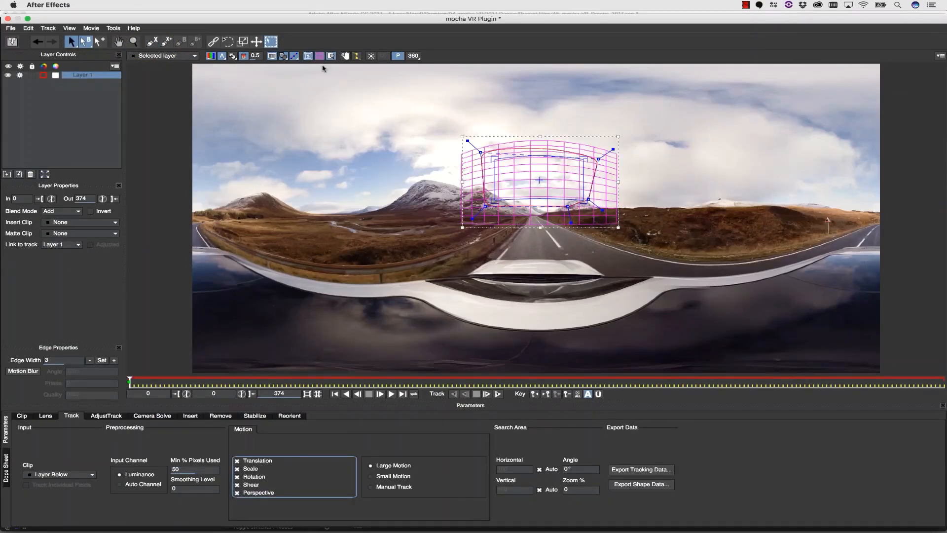
click(501, 394)
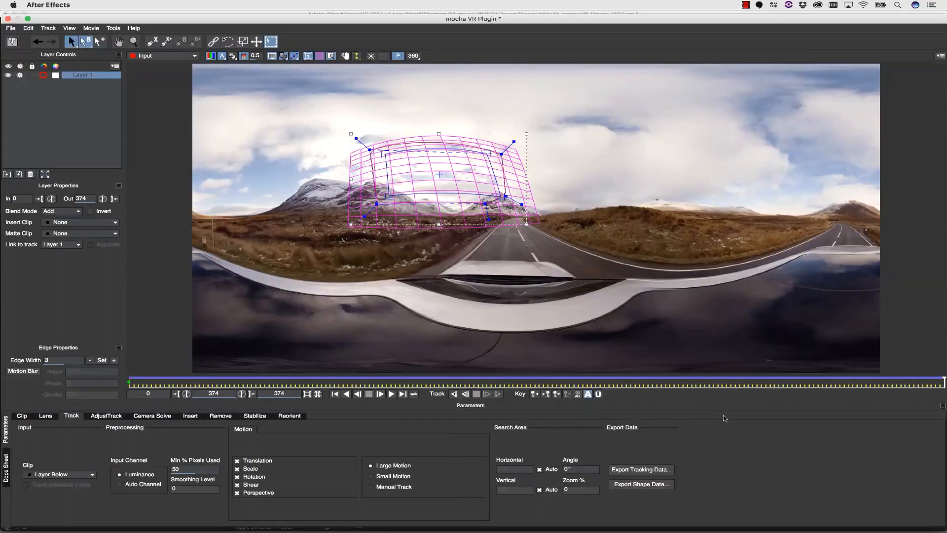
drag(944, 383, 4, 324)
- In the Reorient module, align the road clip's horizon to tilt about -0.52°, pan -0.04° and roll 0.62°, and render forwards
click(289, 415)
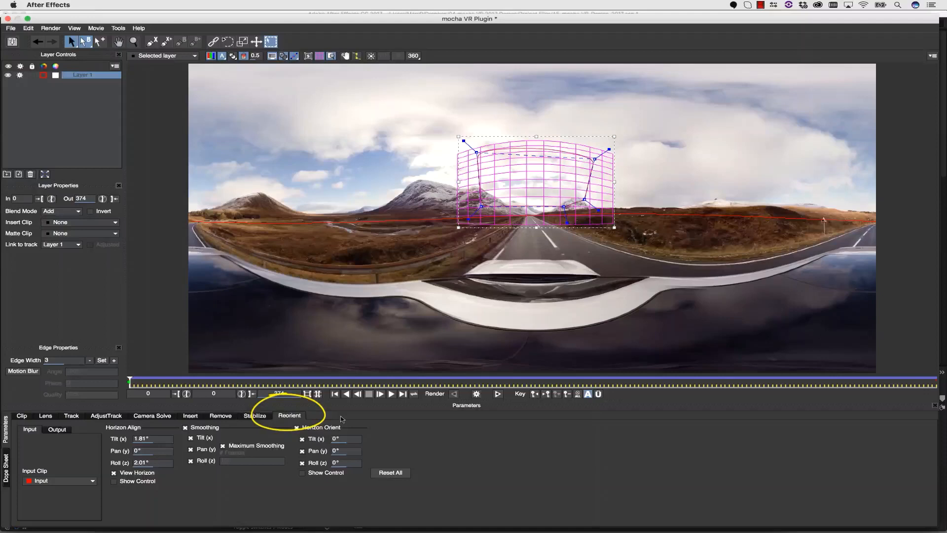
click(321, 56)
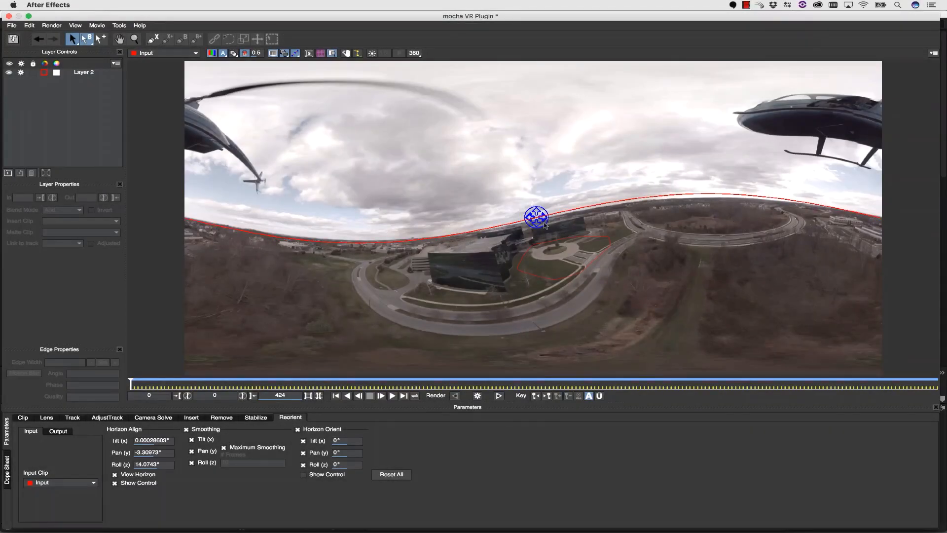
mouse_move(545, 225)
mouse_down()
mouse_move(544, 214)
mouse_move(533, 225)
mouse_up()
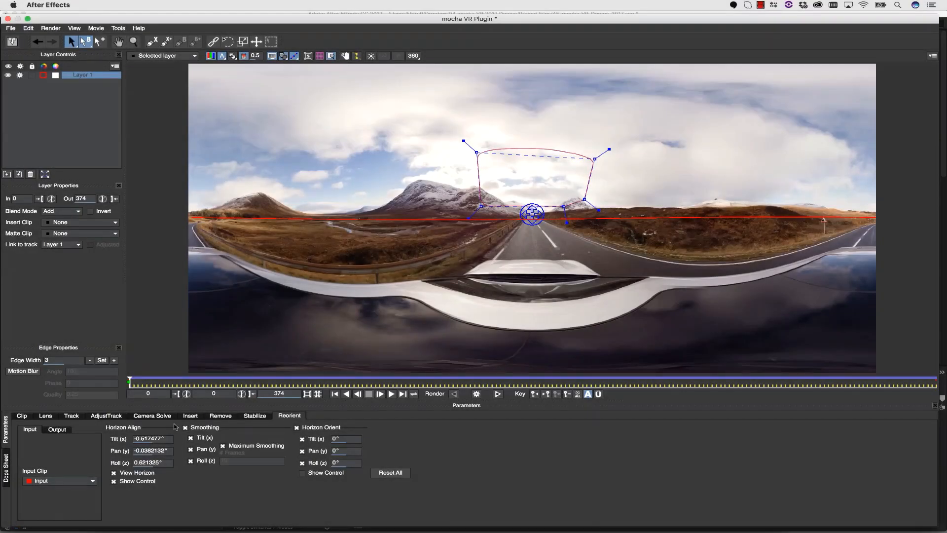
click(498, 393)
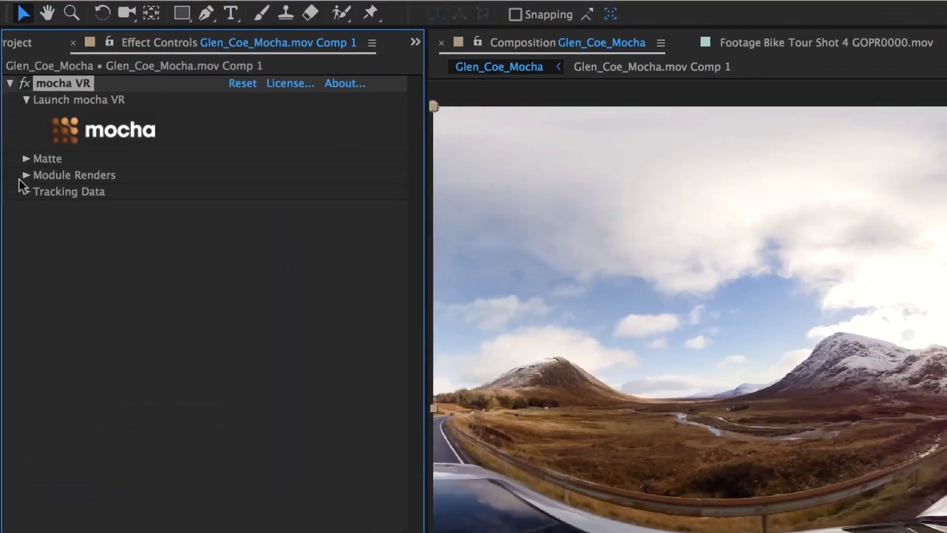
- Set the mocha VR effect's module render to Reorient and enable rendering
click(25, 177)
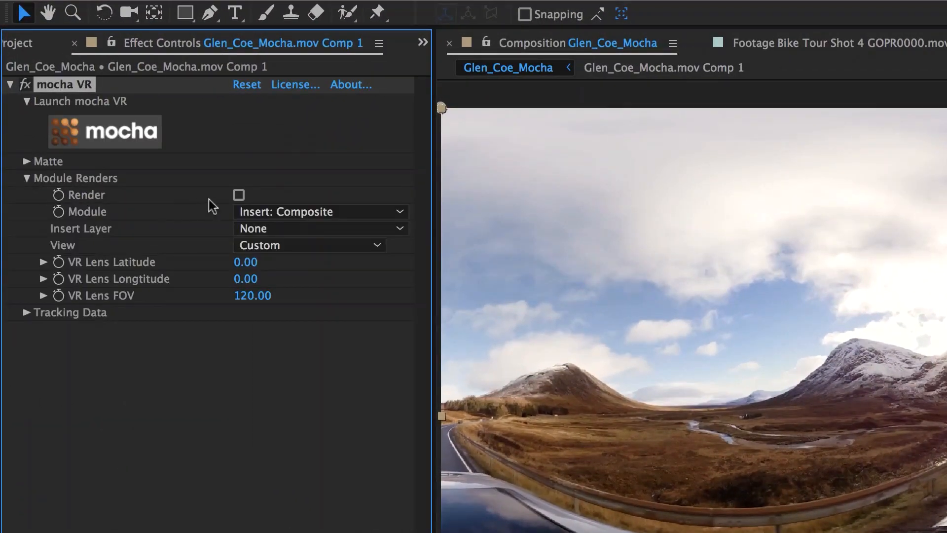
click(261, 212)
click(269, 342)
click(239, 195)
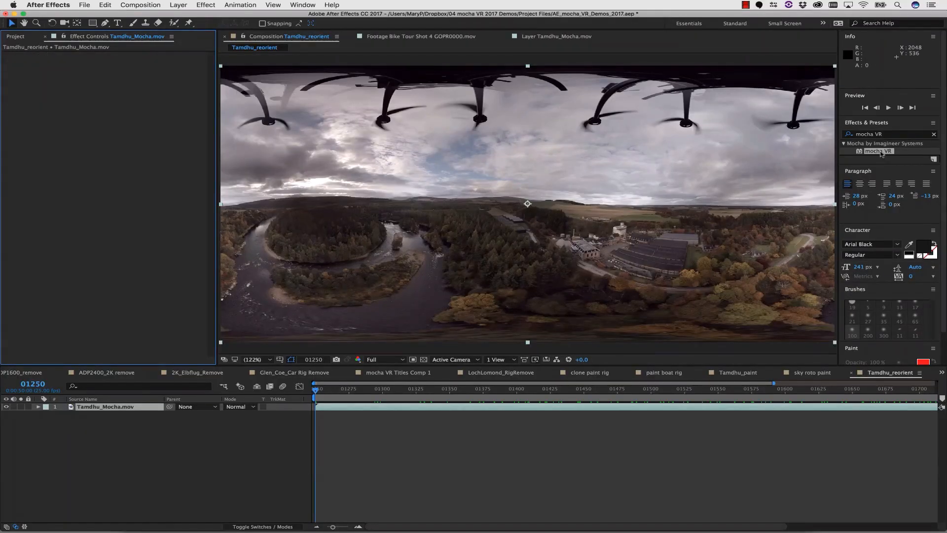
- Apply mocha VR to Tamdhu_Mocha.mov, outline the river bend, sky, central woodland and buildings as four layers, and check each shape
double_click(879, 151)
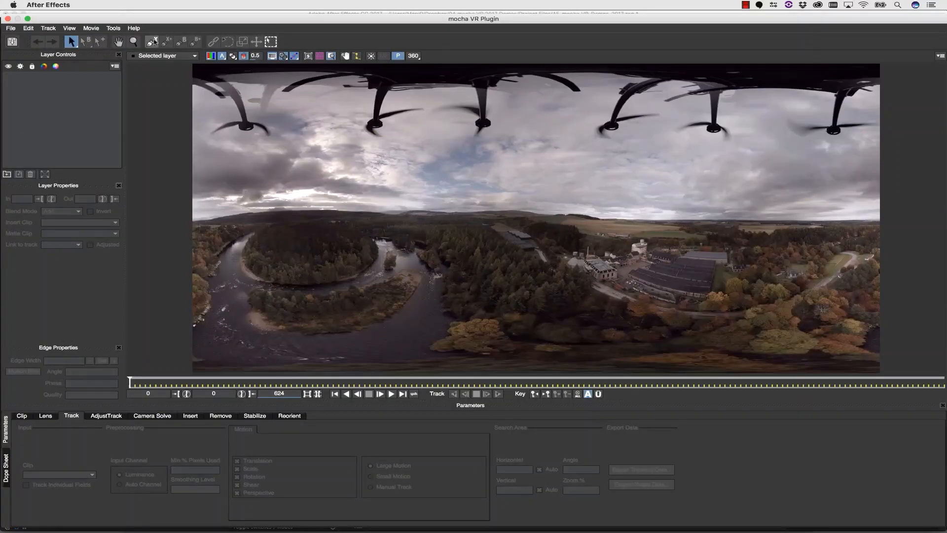
click(325, 253)
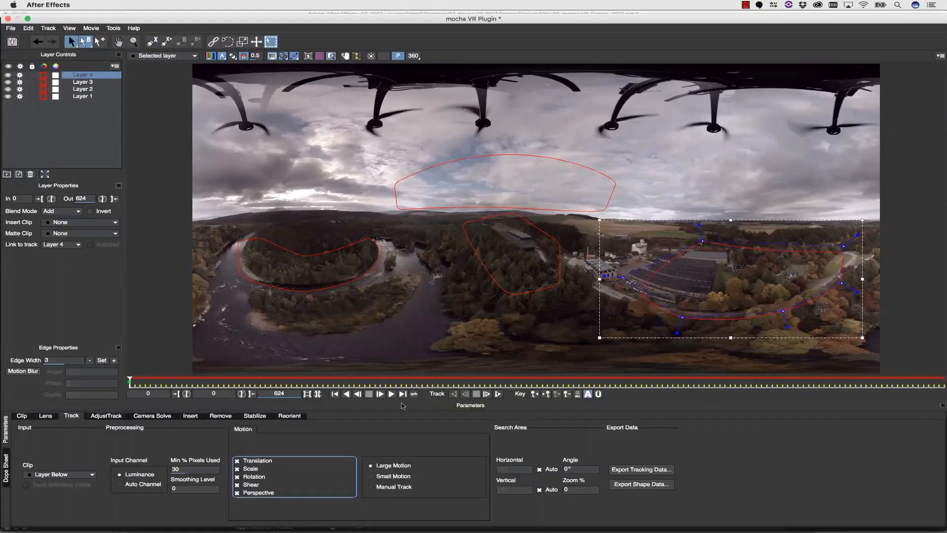
click(515, 276)
click(503, 200)
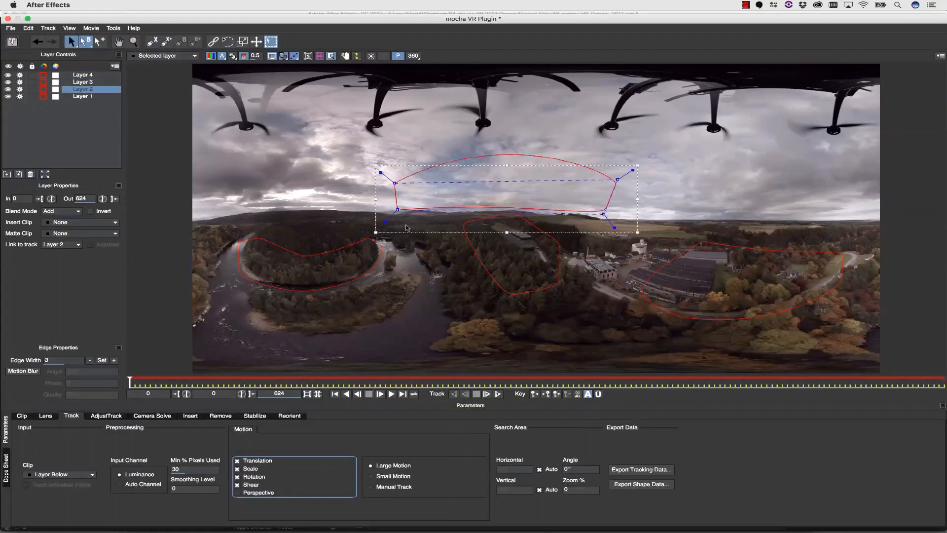
click(308, 289)
click(83, 149)
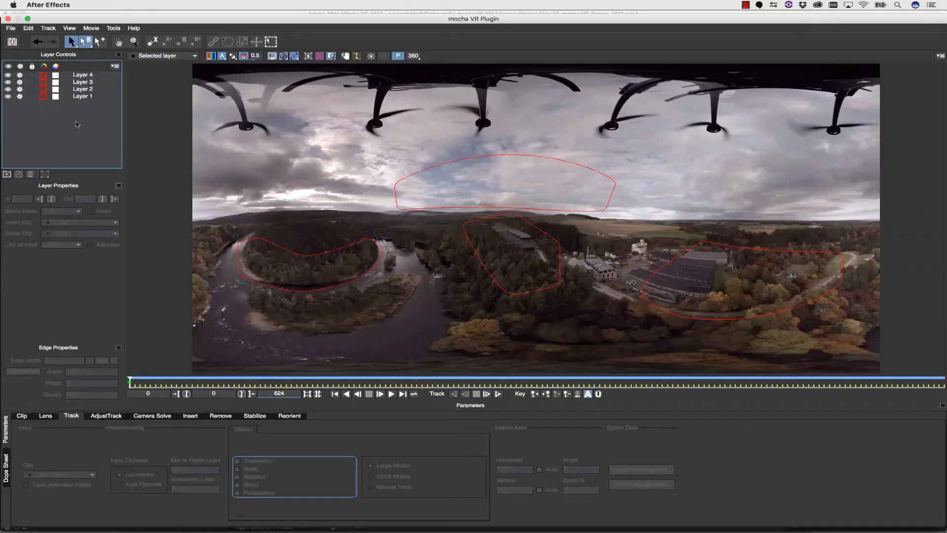
- Select all four Tamdhu layers, track them forward through the clip, and scrub back to the first frame
click(497, 395)
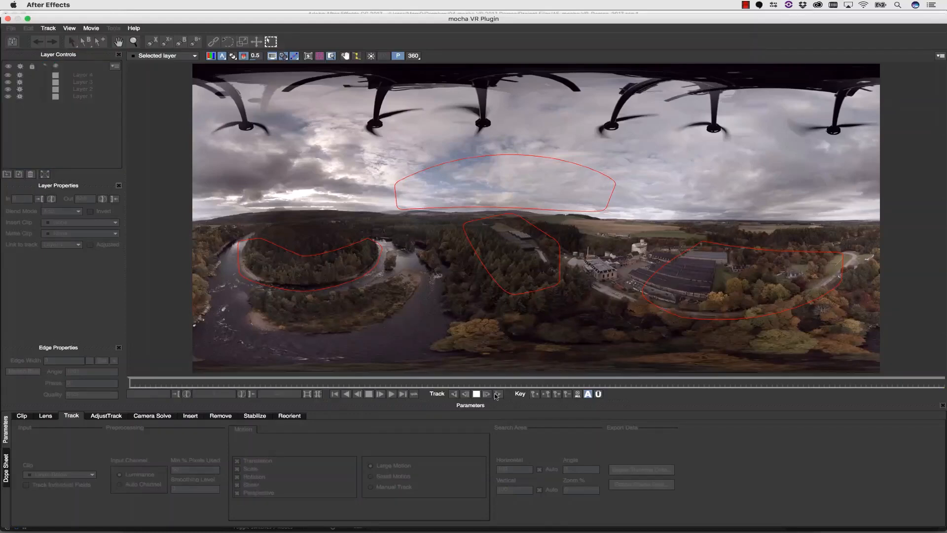
click(476, 394)
drag(91, 77, 89, 97)
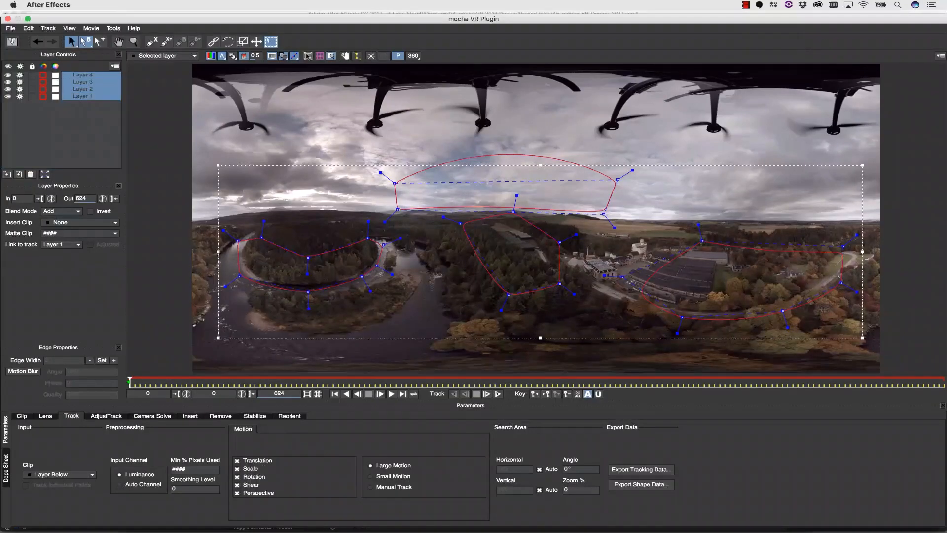
click(497, 394)
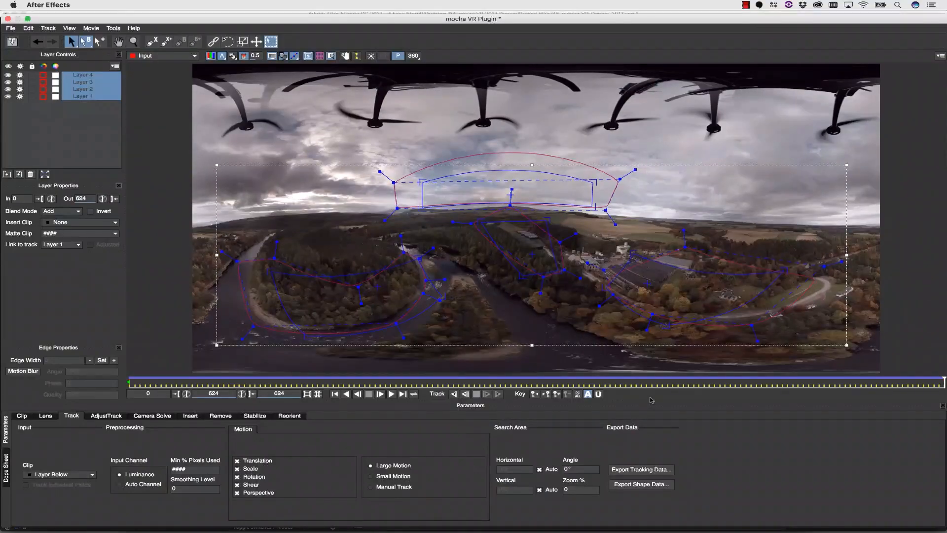
drag(941, 381, 716, 383)
drag(644, 402, 129, 387)
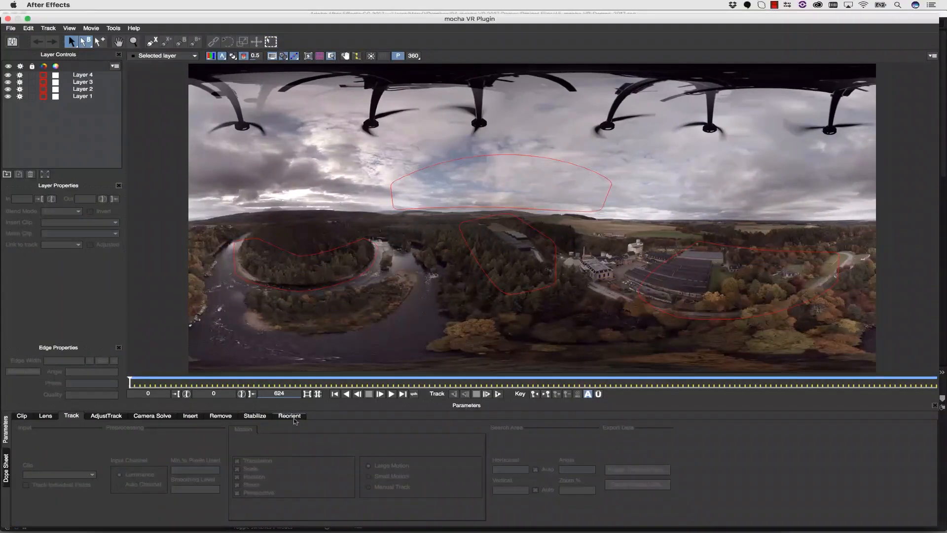
- In the Reorient module, use all four layers, align the horizon to tilt about 0.78°, pan 0.03° and roll -1.02°, and render forwards
click(291, 416)
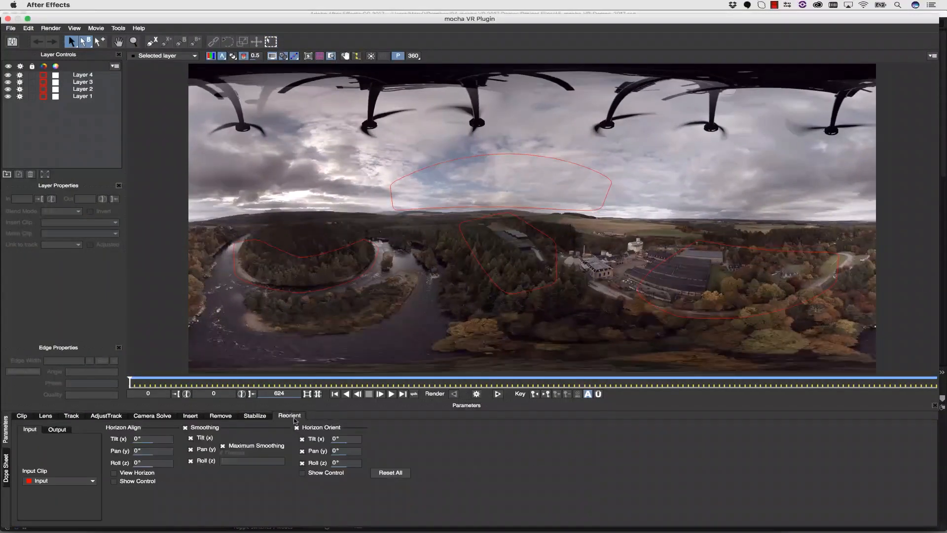
click(85, 77)
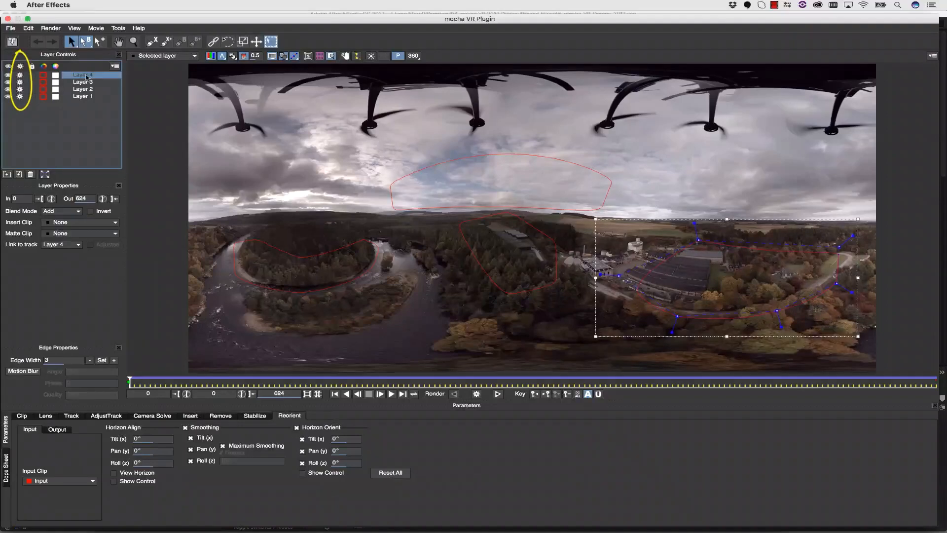
shift+click(83, 97)
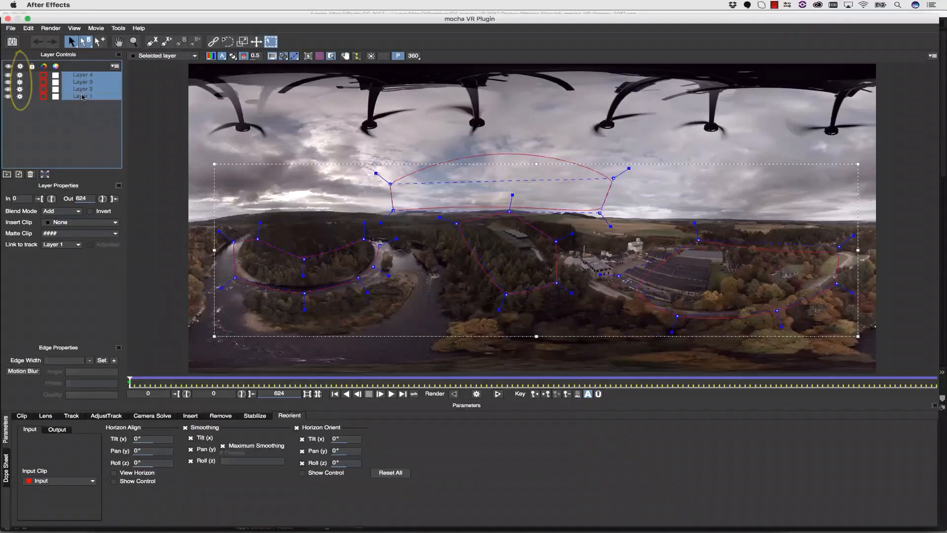
click(114, 473)
click(114, 482)
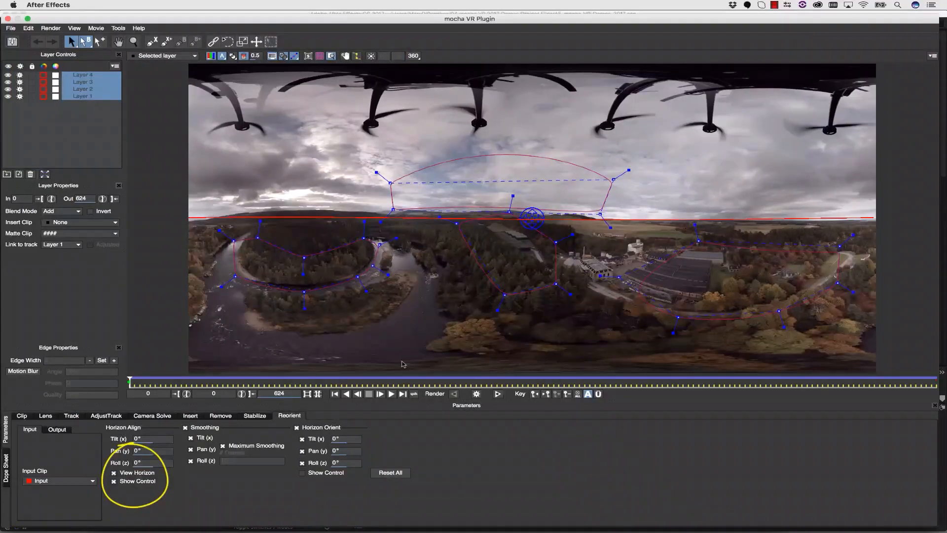
drag(544, 217, 533, 215)
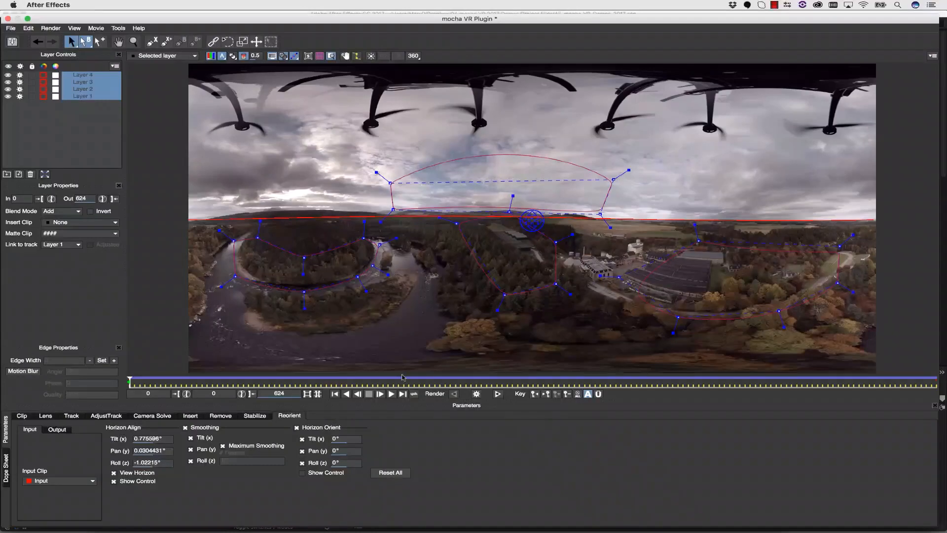
click(499, 394)
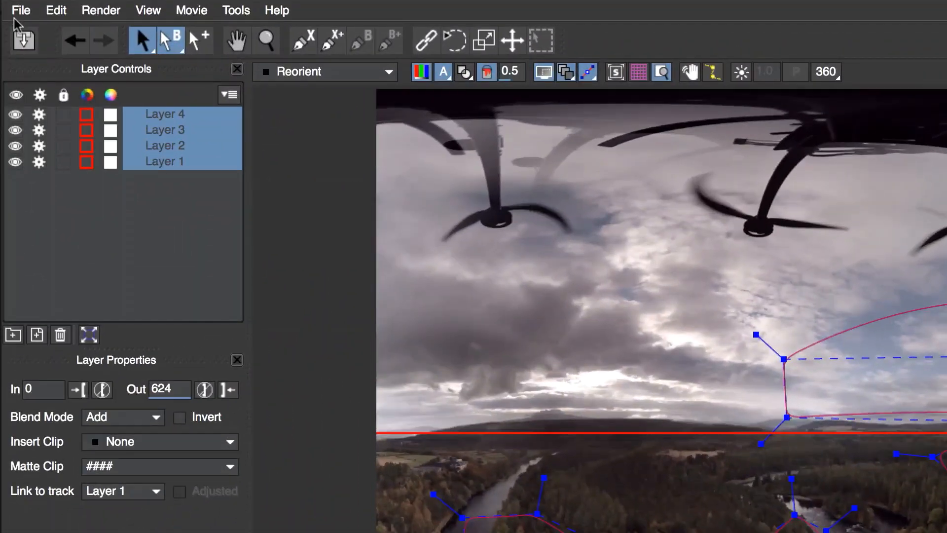
- Examine the Export Rendered Clip options for the reoriented footage
click(18, 11)
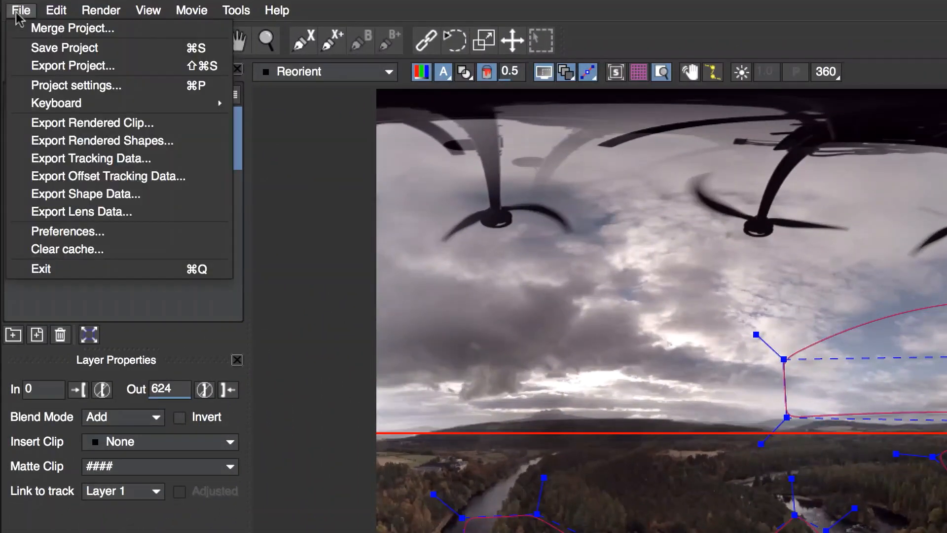
click(72, 122)
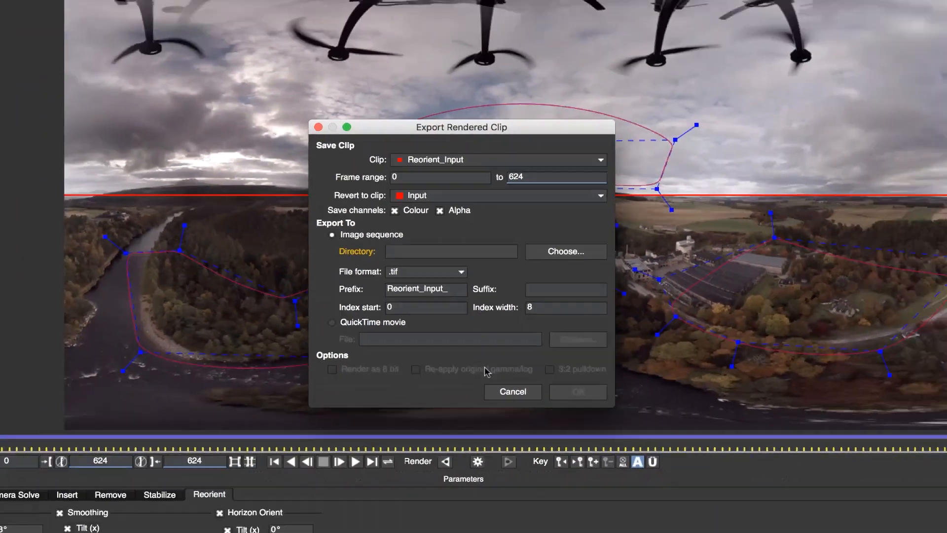
click(539, 485)
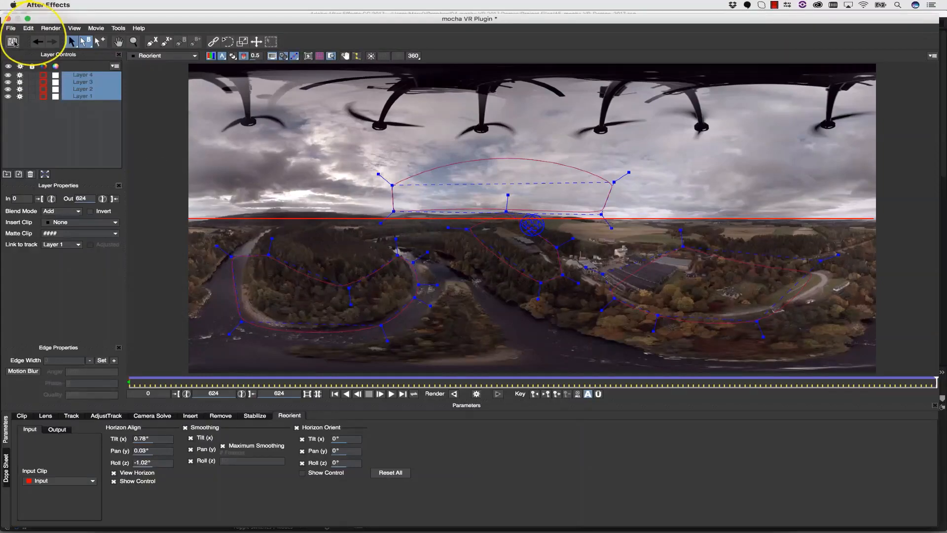
- Close mocha VR and play the reoriented Tamdhu composition in After Effects
click(8, 19)
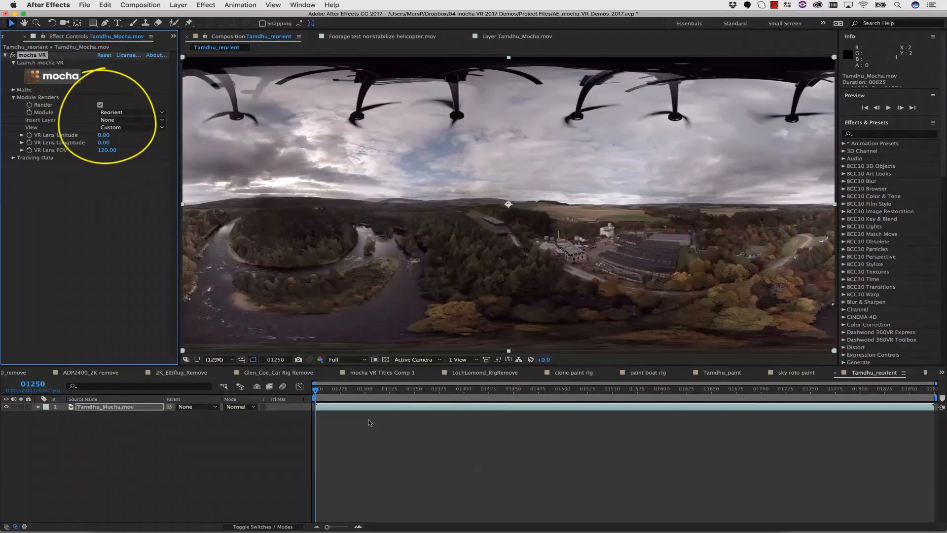
key(space)
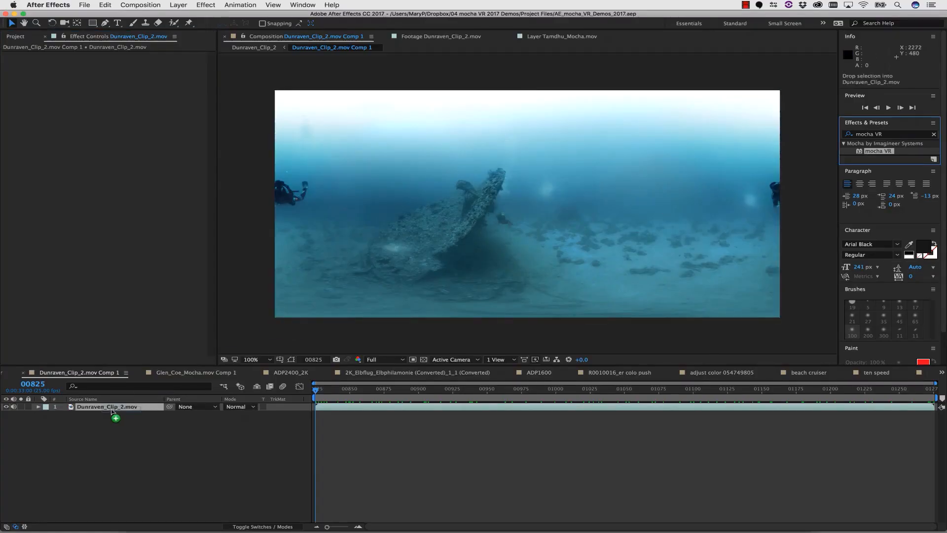
- Fit the Dunraven_Clip_2.mov composition to the viewer, launch mocha VR, and scrub the clip to frame 450
click(252, 359)
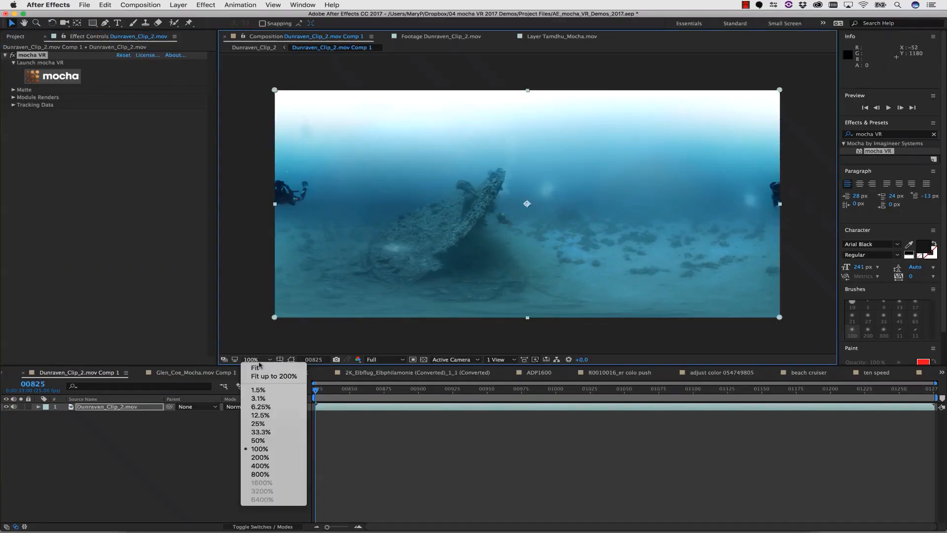
click(255, 368)
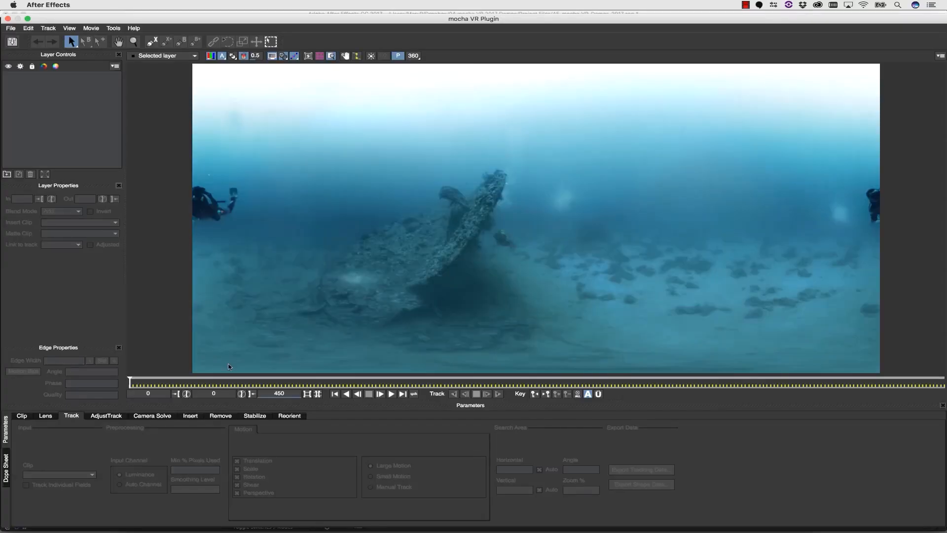
drag(128, 380, 945, 354)
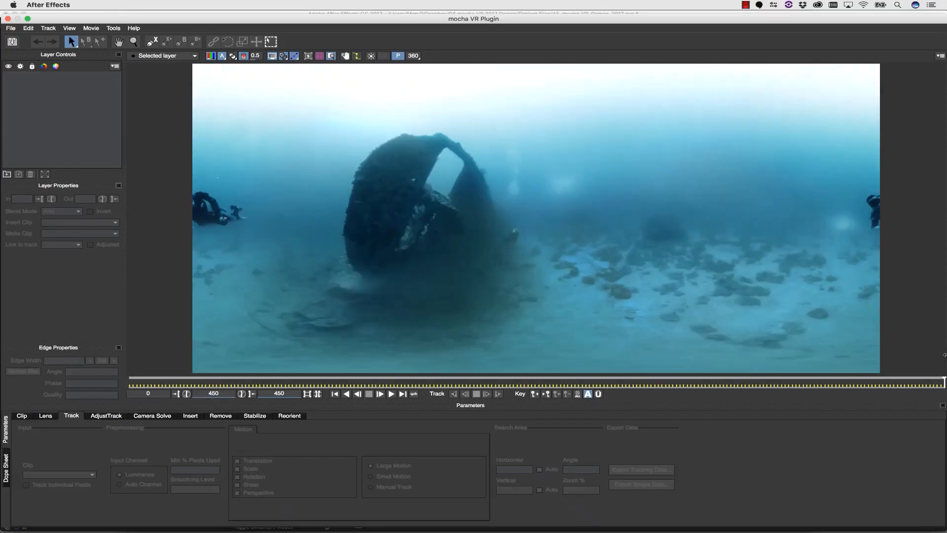
- Draw a seven-point X-spline layer around the rocky seabed patch beside the wreck at frame 450
click(152, 42)
click(546, 233)
click(607, 227)
click(646, 242)
click(682, 274)
click(668, 308)
click(601, 306)
click(556, 278)
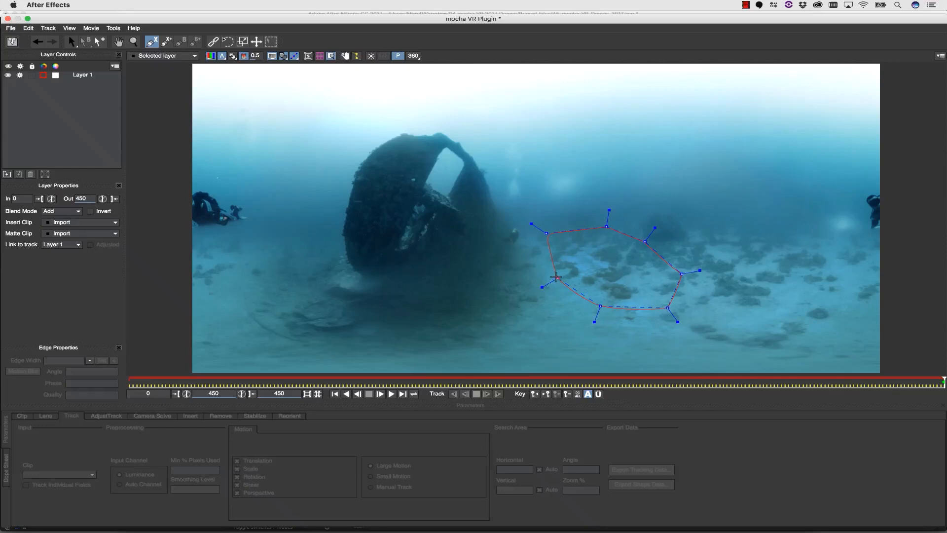
right_click(556, 277)
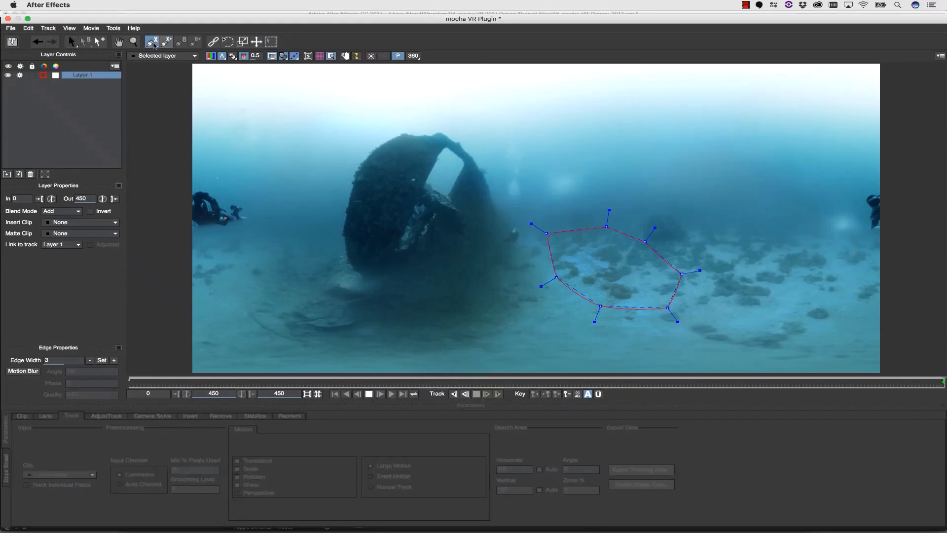
- Draw a second X-spline layer around the seabed patch below the diver, extending past the 360° image seam
click(191, 244)
click(245, 236)
click(276, 253)
click(272, 274)
click(227, 298)
click(164, 255)
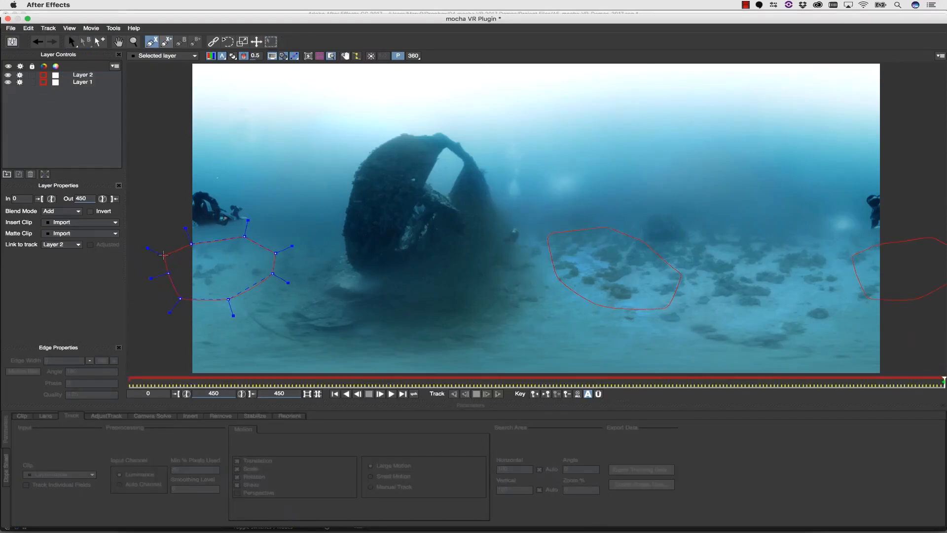
right_click(164, 255)
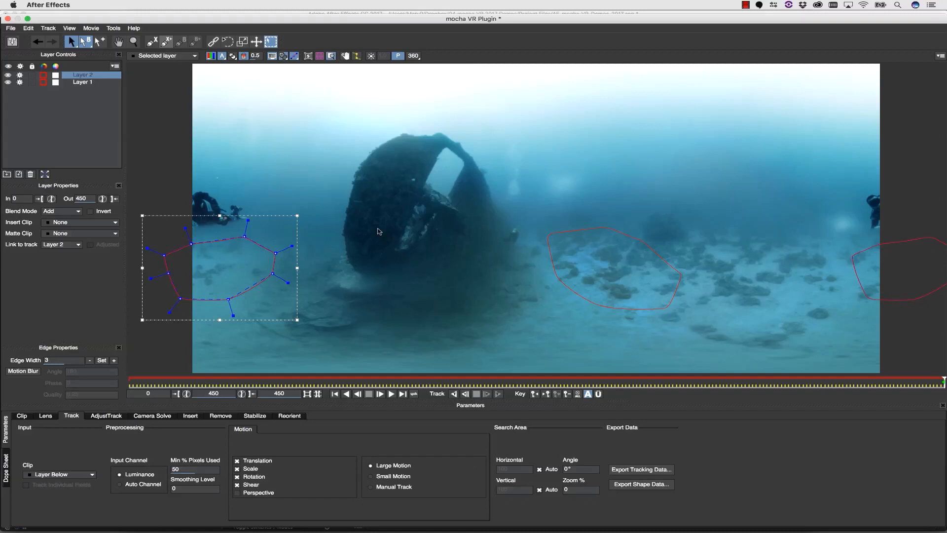
- Draw a third X-spline layer around the distant dark rocks above the first tracked seabed patch
click(152, 41)
click(644, 236)
click(640, 224)
click(653, 206)
click(684, 205)
click(705, 221)
click(712, 234)
click(693, 252)
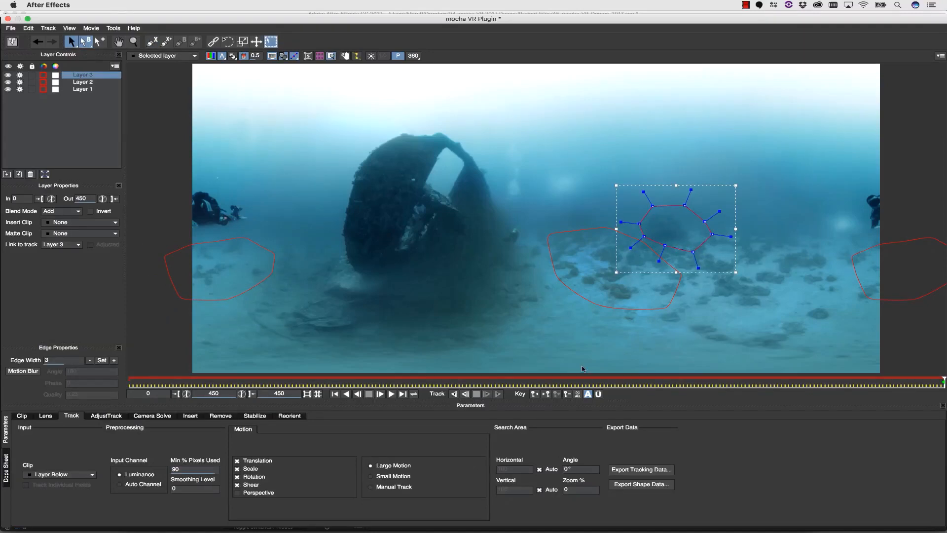
- Enable Perspective motion for the three layers, select them all and track them backwards from frame 450
click(241, 292)
click(876, 290)
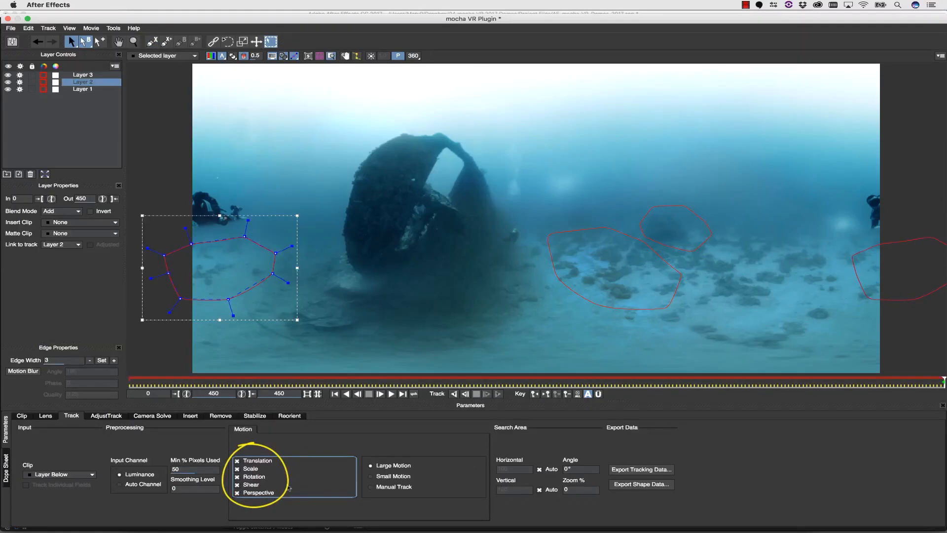
click(648, 215)
click(583, 266)
key(super+a)
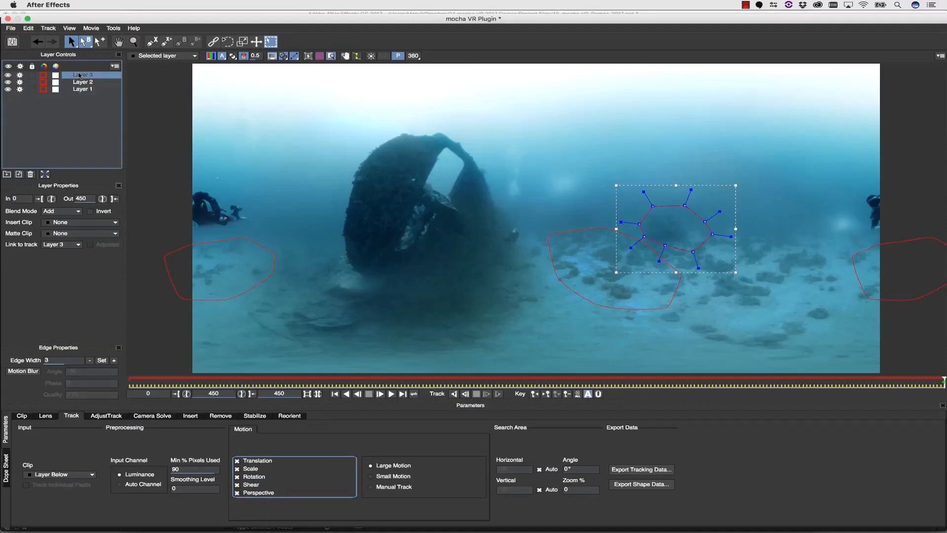
click(454, 394)
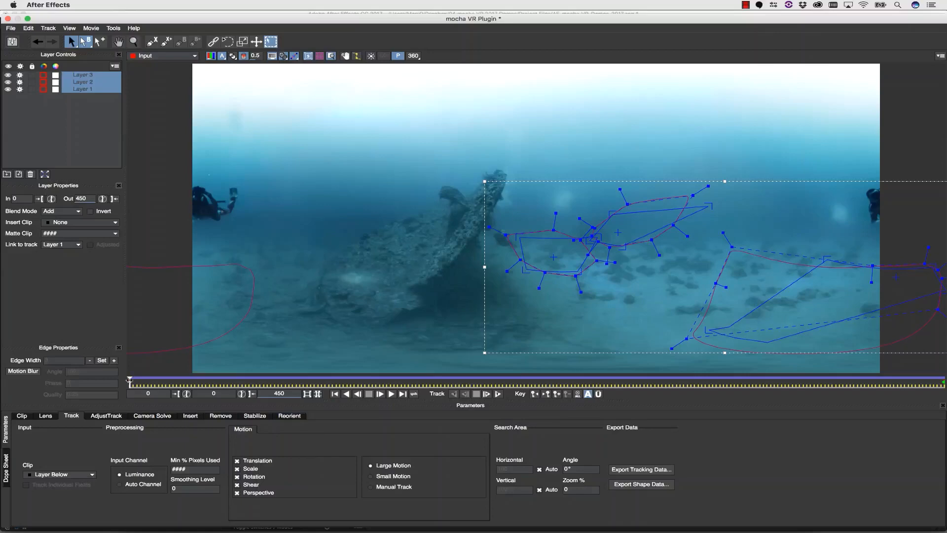
- At frame 0, draw a fourth X-spline layer around the seabed beneath the wreck and track it forwards with Perspective motion
drag(130, 380, 774, 367)
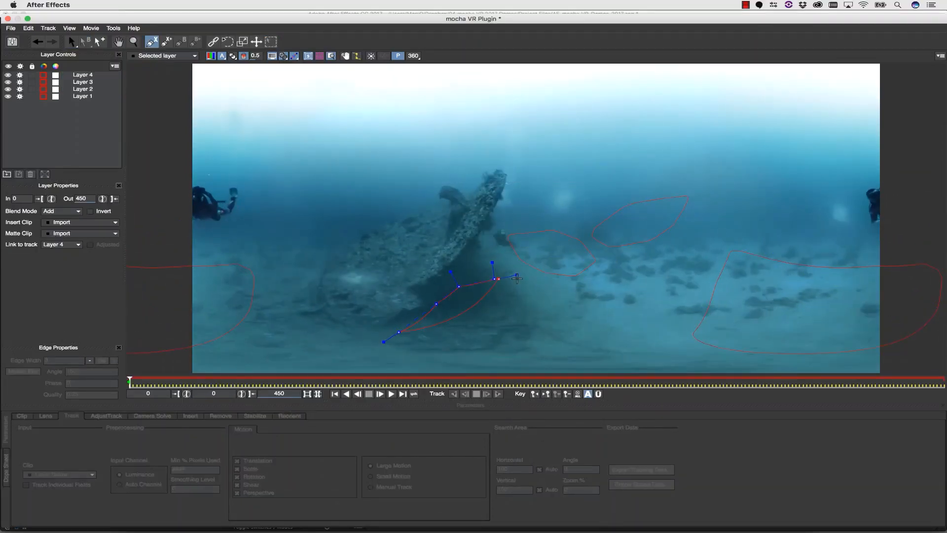
click(462, 356)
click(388, 355)
right_click(384, 355)
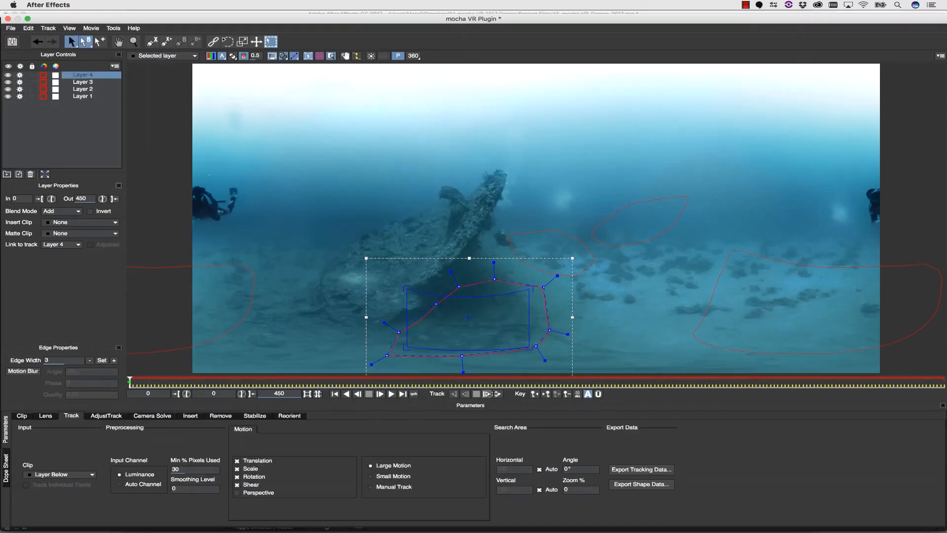
click(243, 491)
click(498, 394)
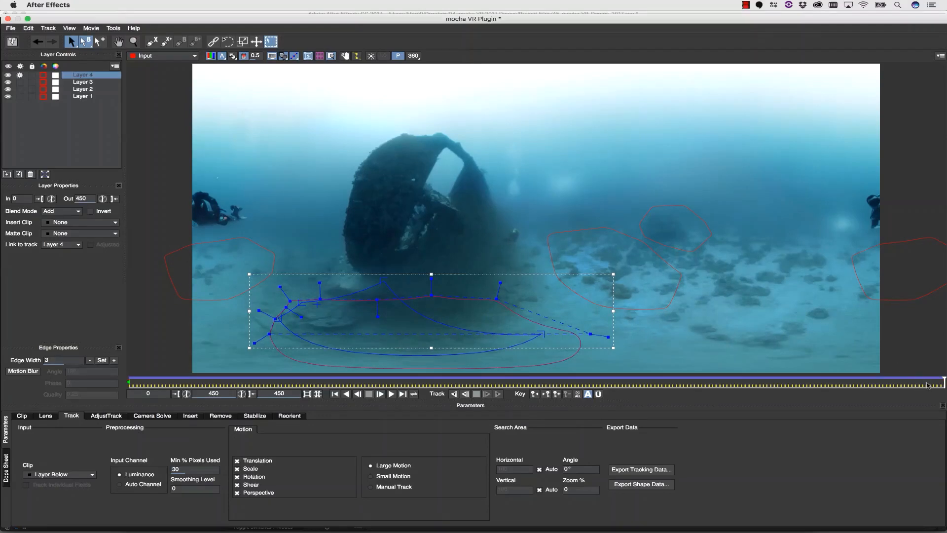
- Return to frame 0, open the Reorient module and use all four tracked layers
drag(943, 381, 298, 358)
click(289, 415)
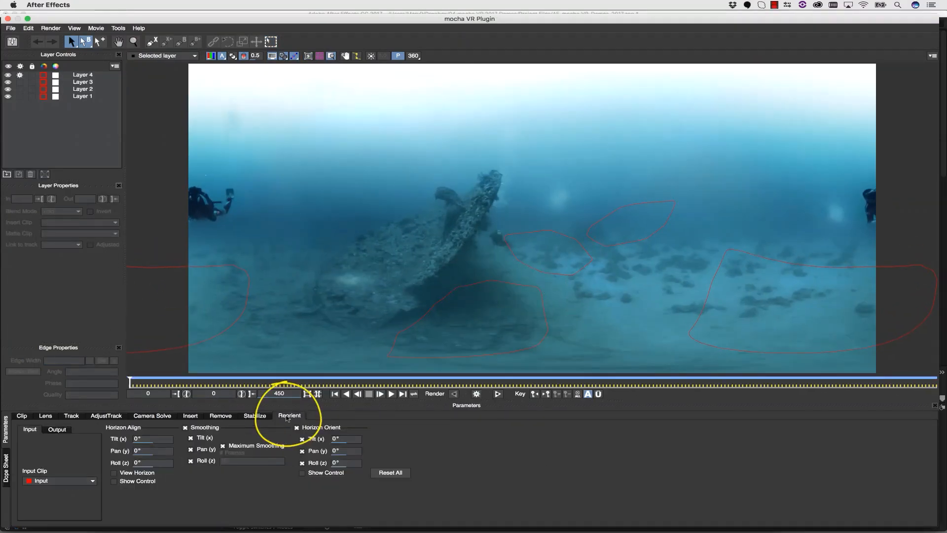
click(79, 75)
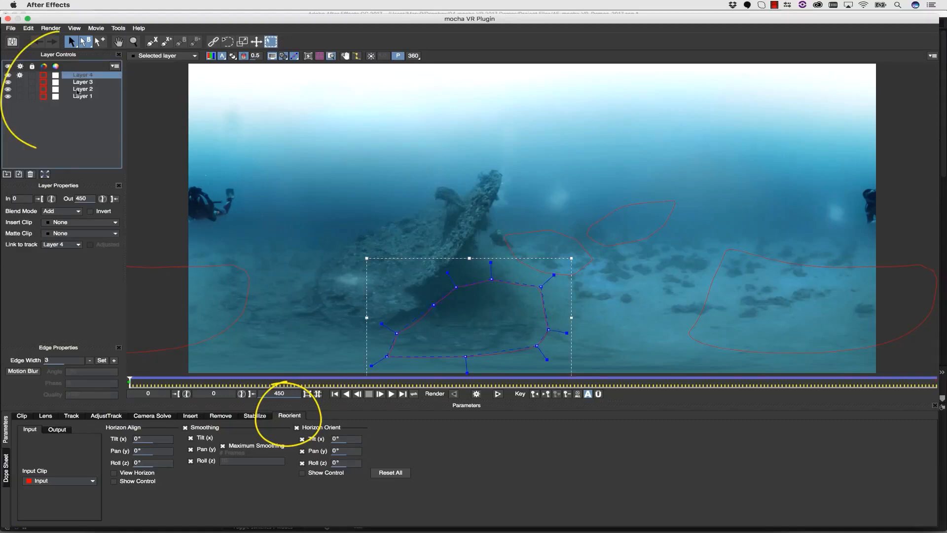
shift+click(79, 97)
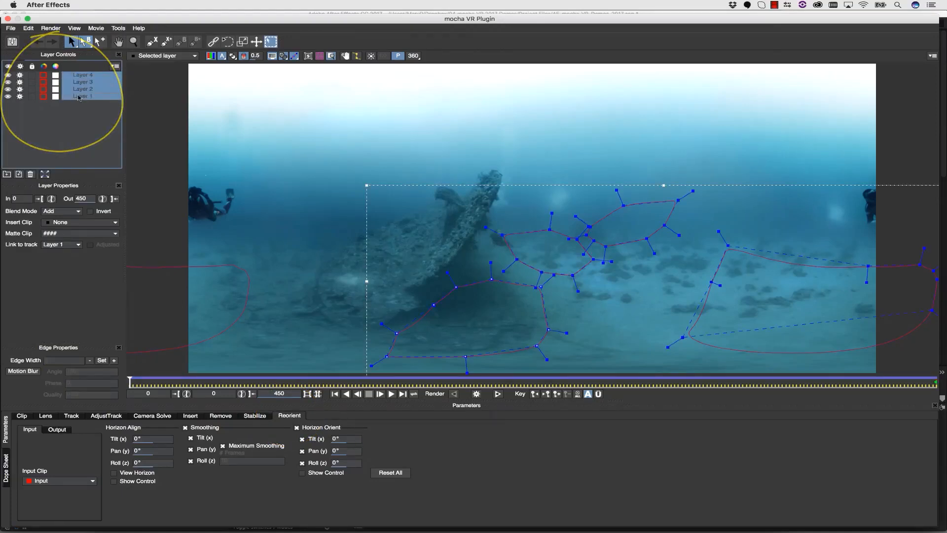
- Display the horizon and its control, align it to tilt about 0.08°, pan -0.02° and roll 0.8°, and render forwards
click(114, 473)
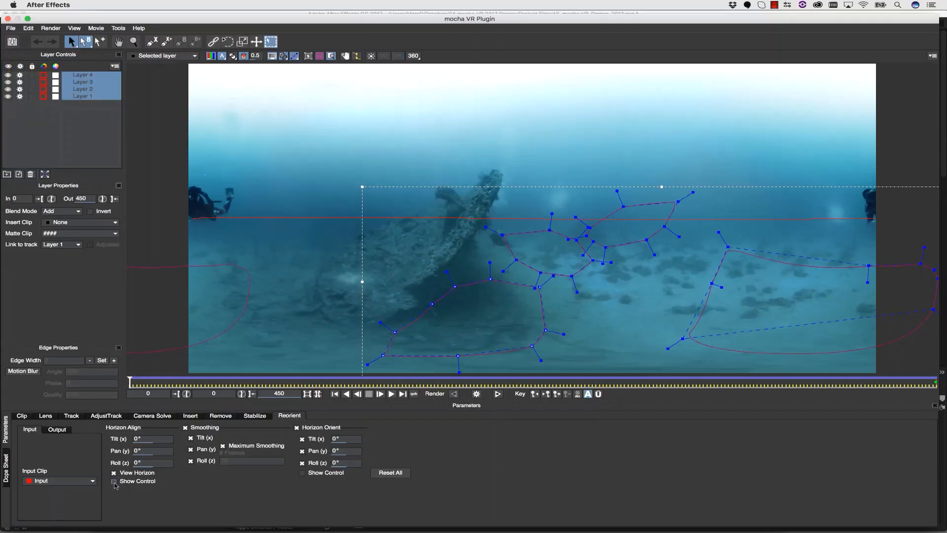
click(114, 482)
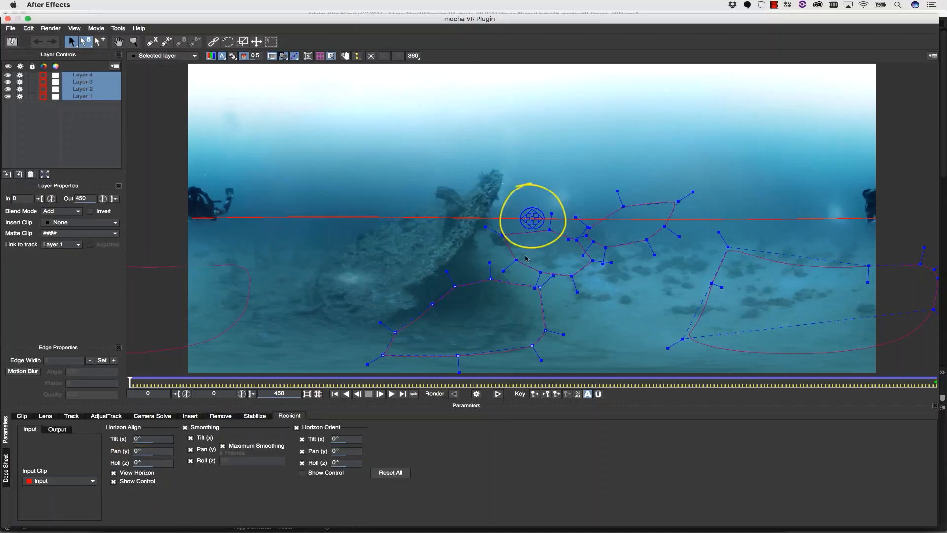
mouse_move(532, 219)
mouse_down()
mouse_move(533, 228)
mouse_move(541, 214)
mouse_up()
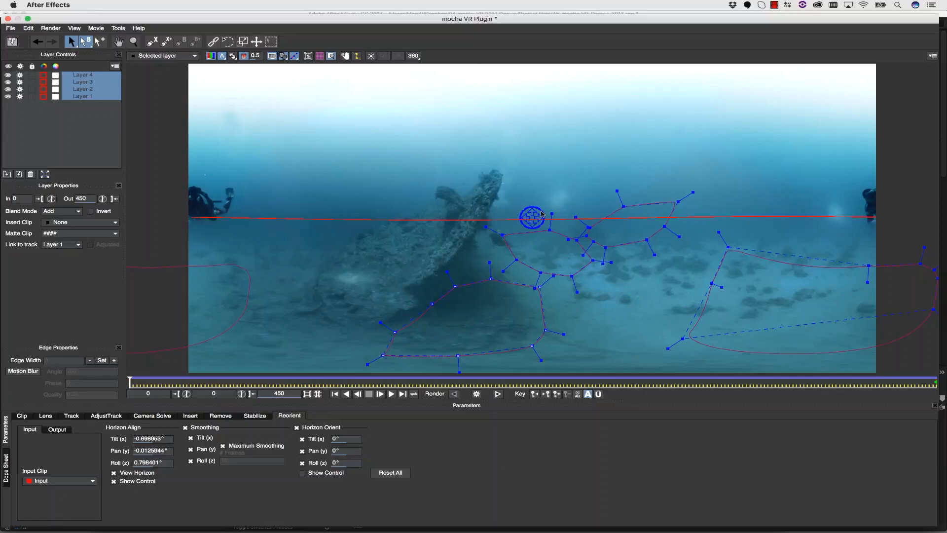
drag(532, 213, 533, 215)
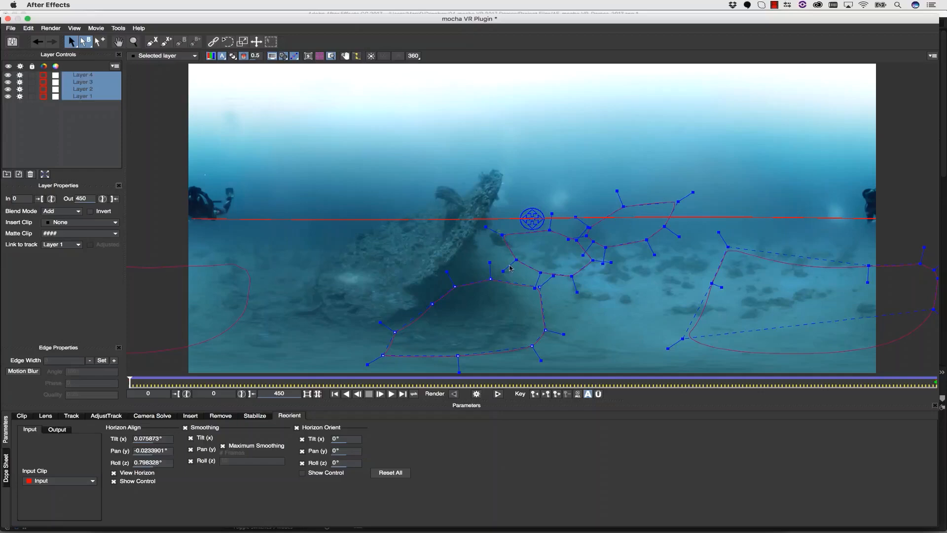
click(498, 395)
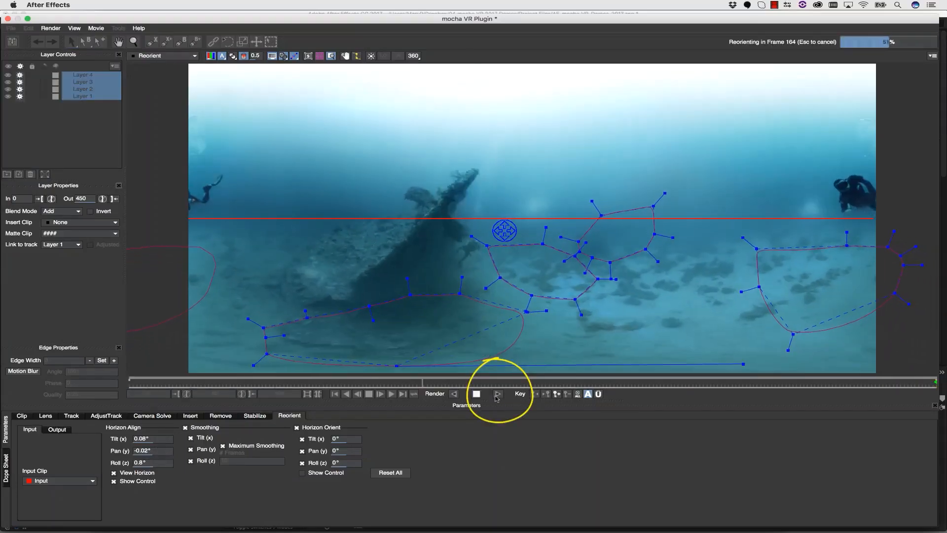
- Save and close the mocha VR project, enable the Reorient module render in After Effects, and play the composition from its start
click(13, 42)
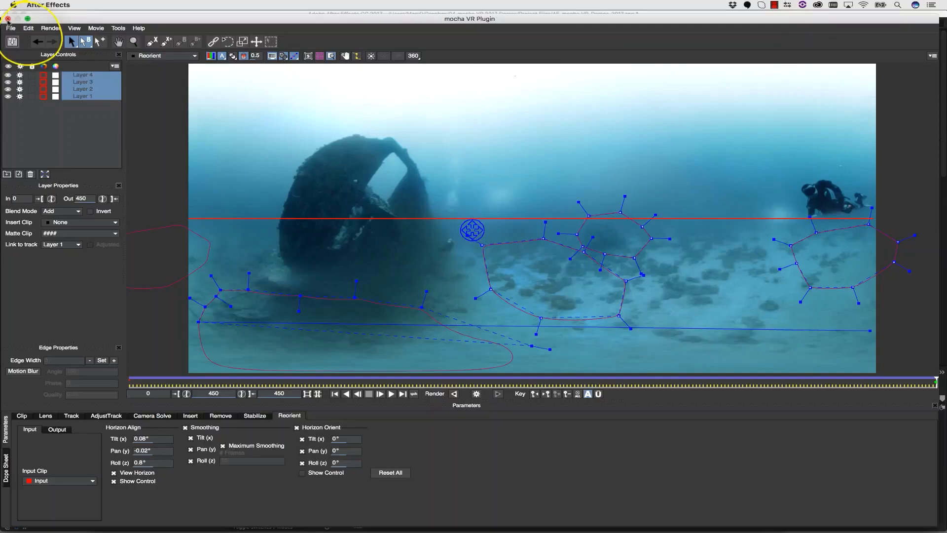
click(8, 19)
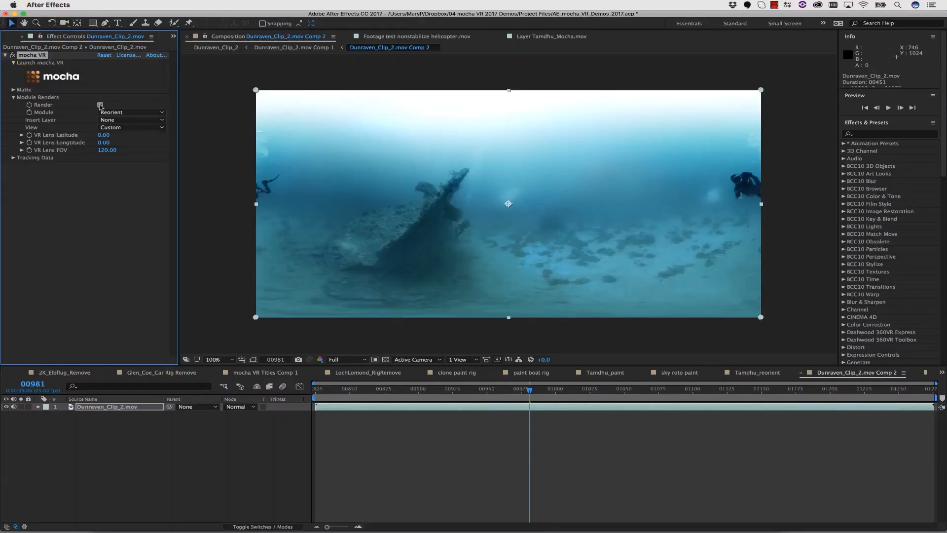
click(100, 105)
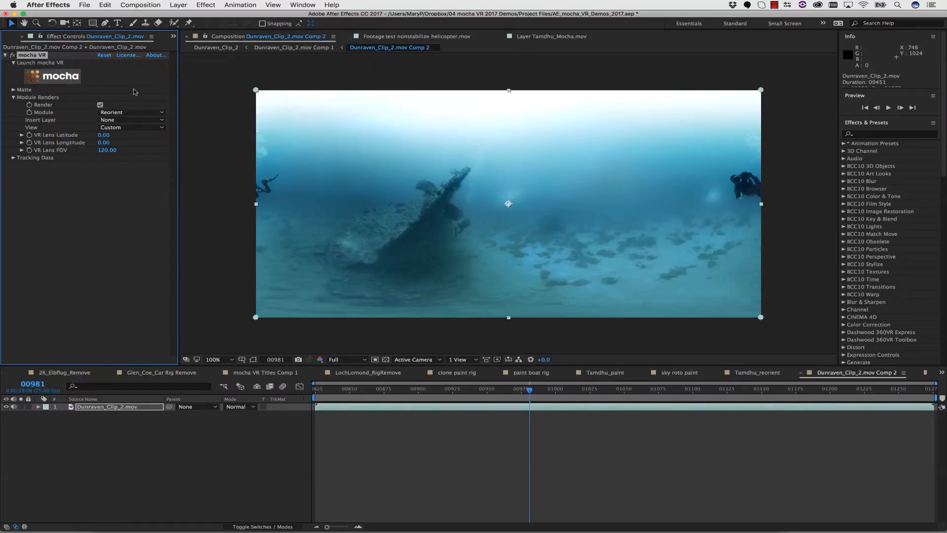
key(Home)
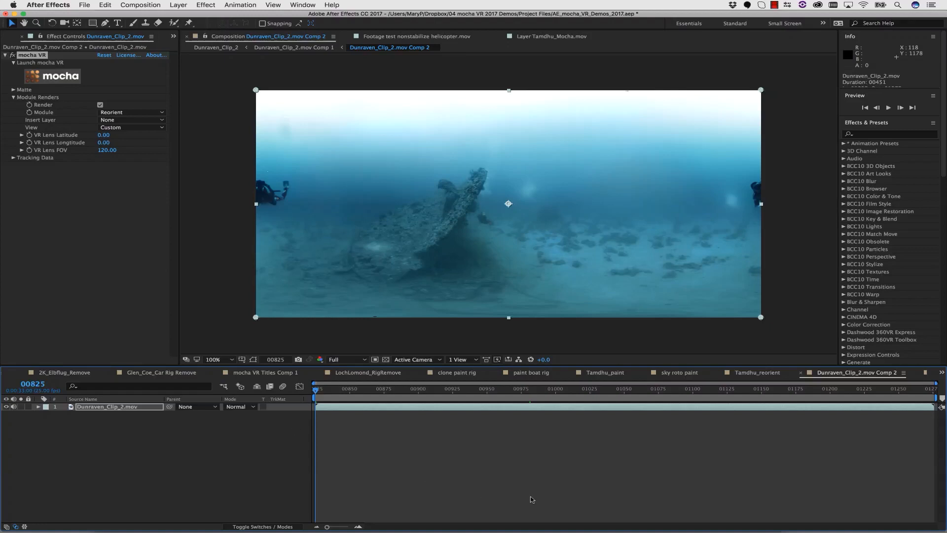
key(space)
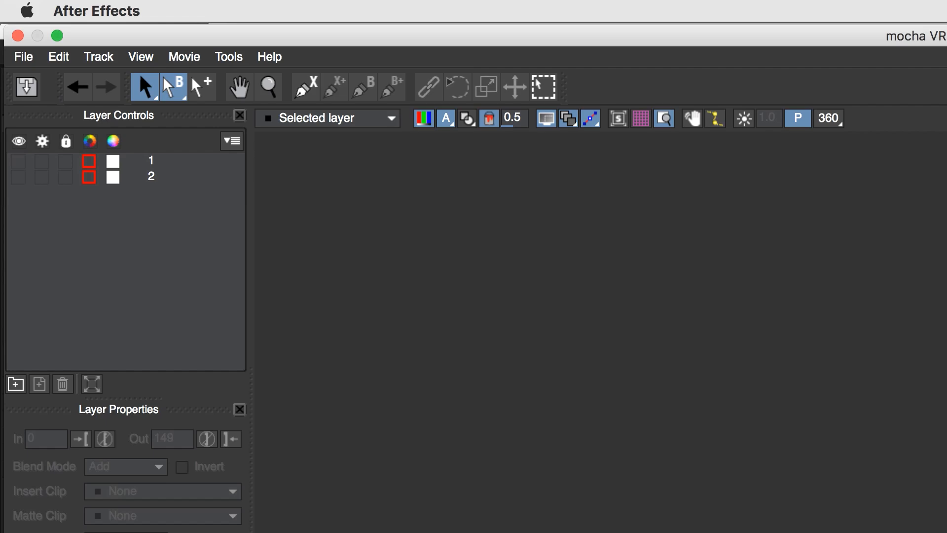
- Examine the project saving and exporting commands in mocha VR
click(21, 55)
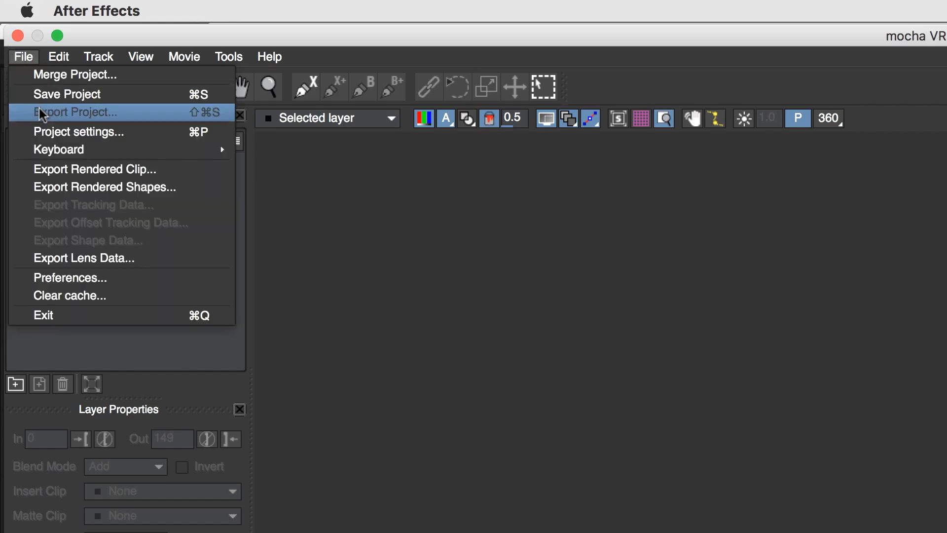
click(48, 161)
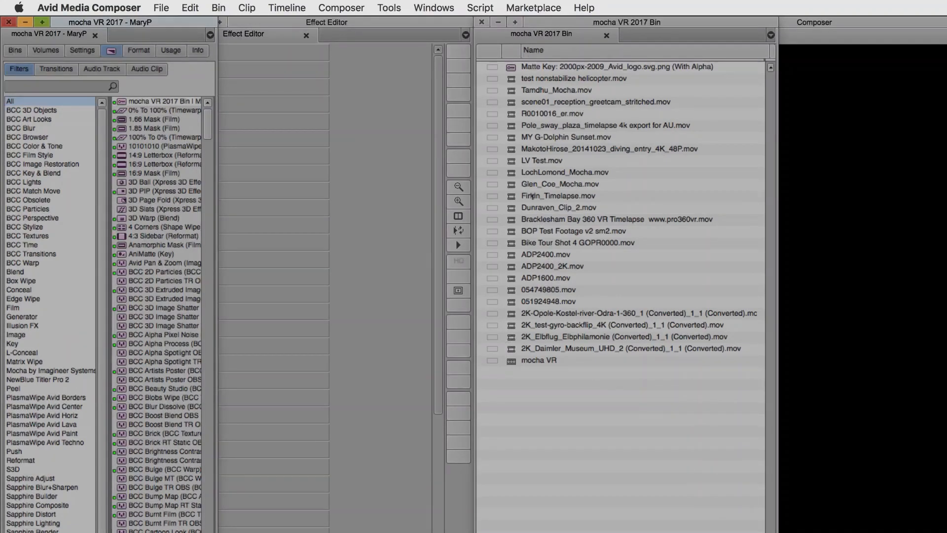
- In Avid Media Composer, apply the mocha VR filter from Mocha by Imagineer Systems to the timeline clip
click(58, 371)
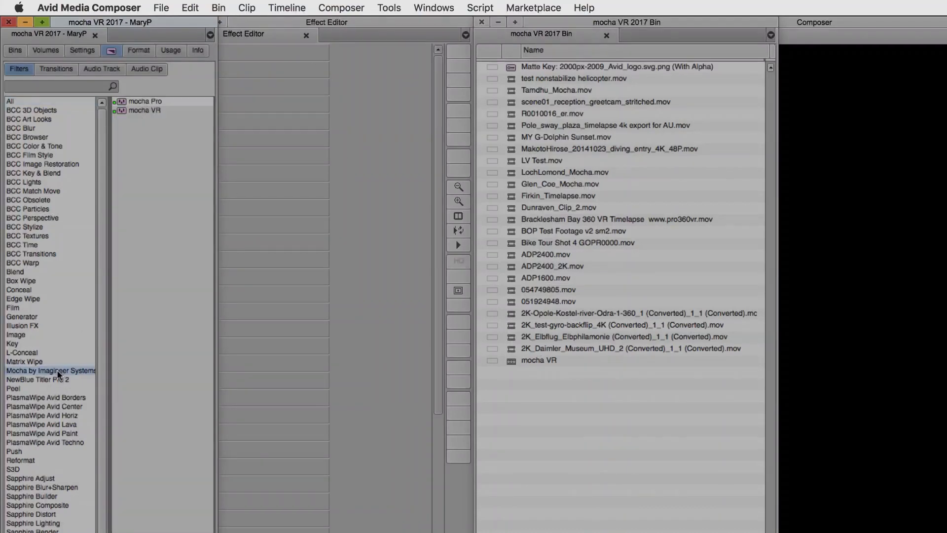
drag(122, 111, 444, 367)
drag(444, 366, 444, 366)
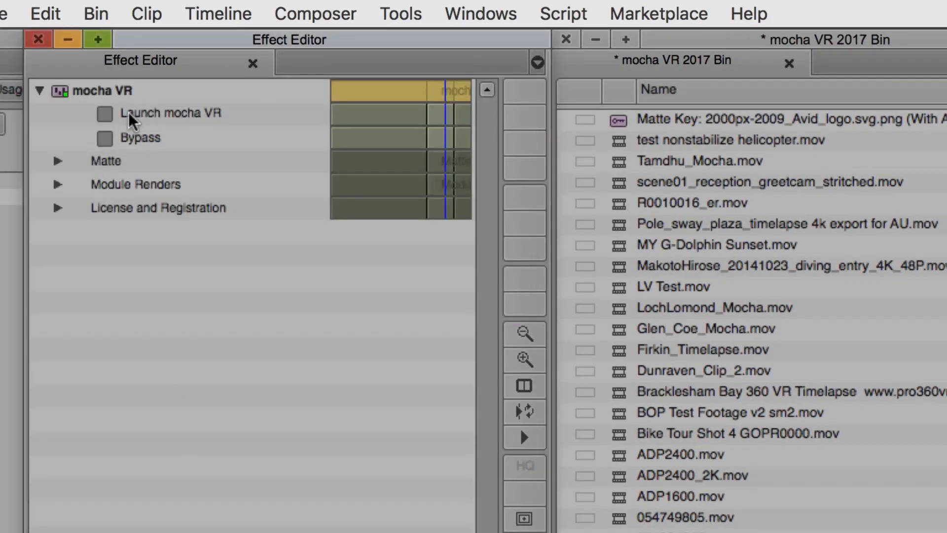
- Expand the mocha VR effect's Module Renders settings, enable Render and open the module choices
click(56, 184)
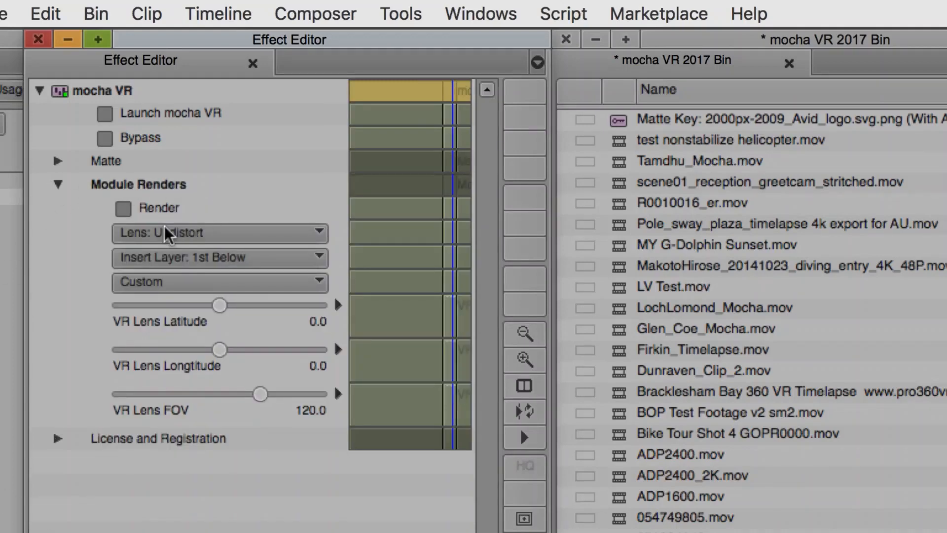
click(128, 207)
click(198, 230)
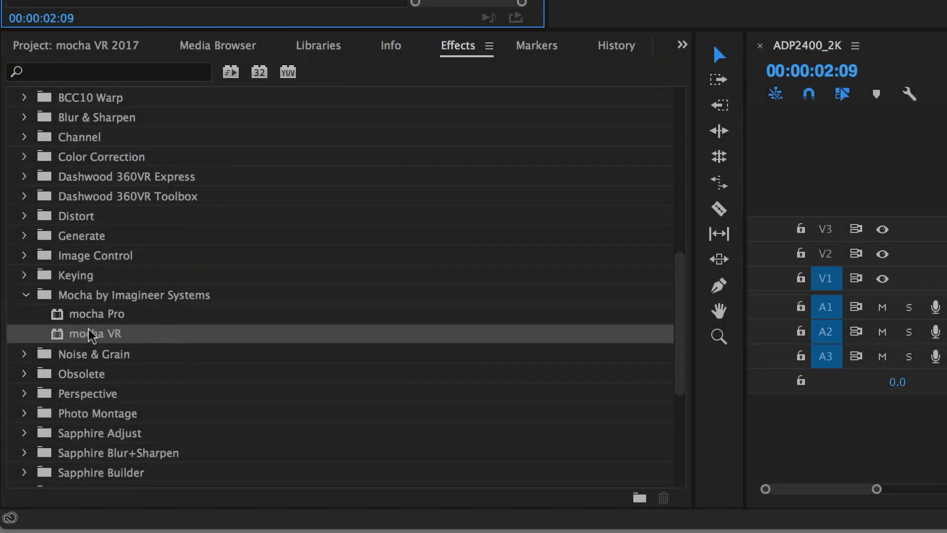
- In Premiere Pro, apply the mocha VR video effect to the ADP2400_2K.mov clip and launch mocha VR from it
scroll(138, 296, up, 10)
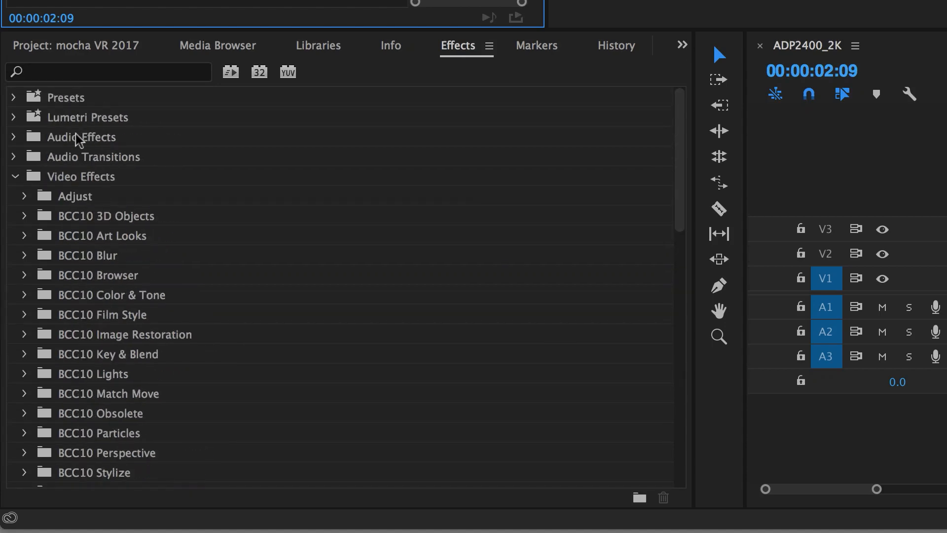
scroll(112, 330, down, 7)
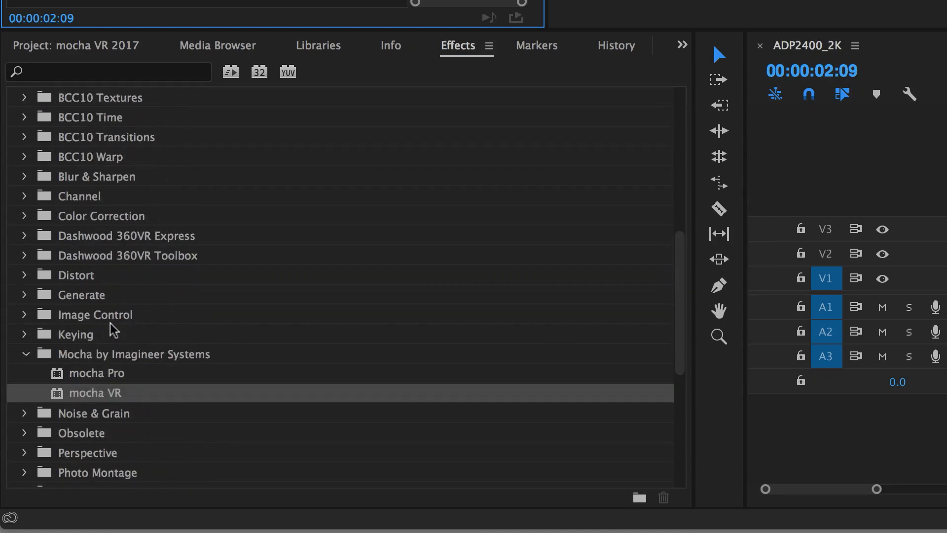
scroll(152, 368, down, 3)
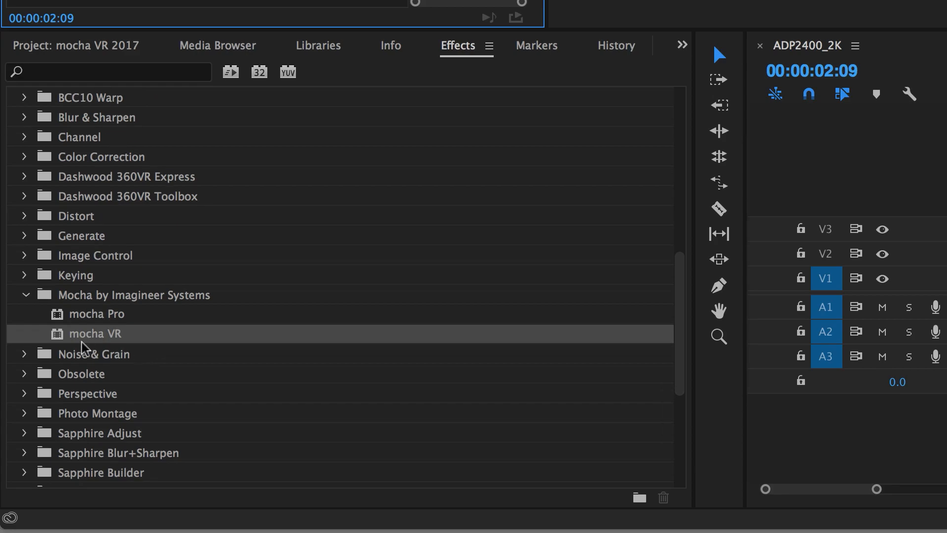
drag(62, 340, 946, 278)
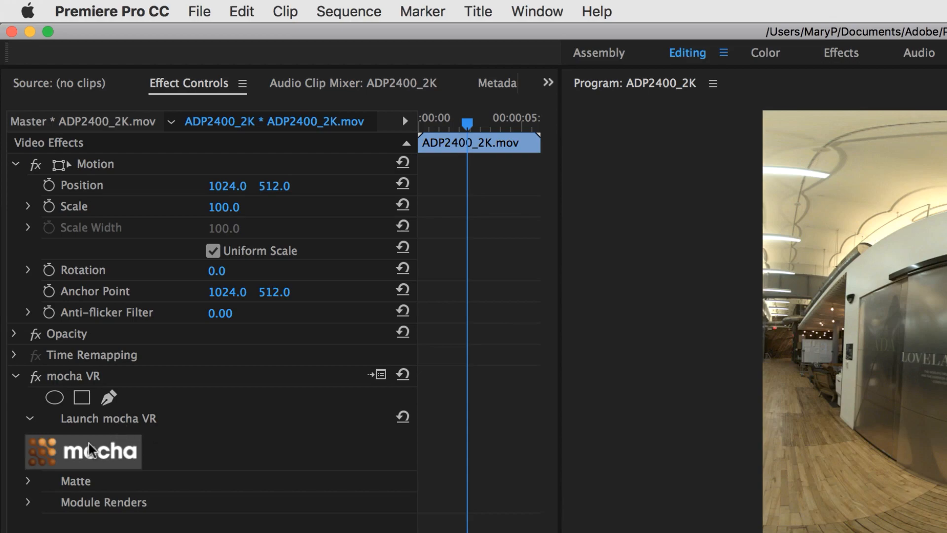
click(90, 452)
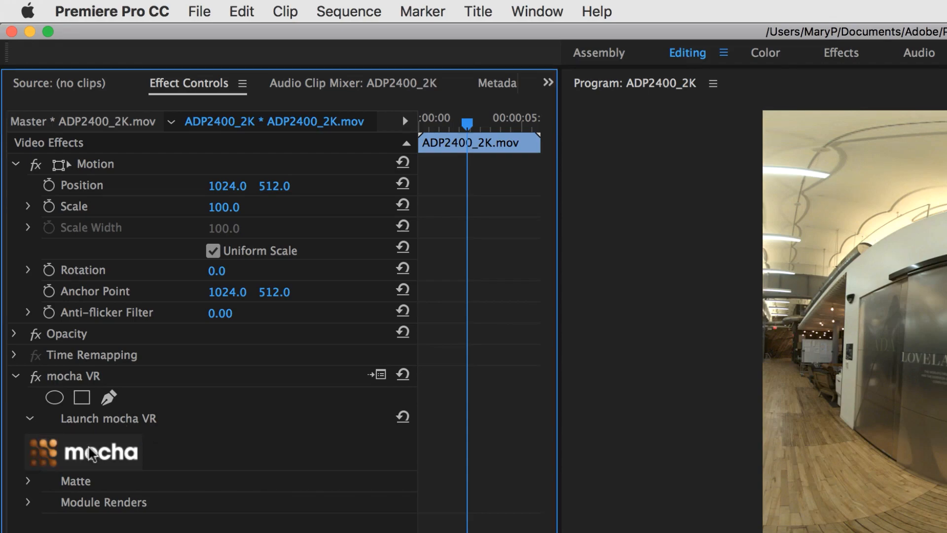
- Expand the mocha VR effect's Module Renders settings on the Premiere Pro clip, enable Render and open the module choices
click(28, 502)
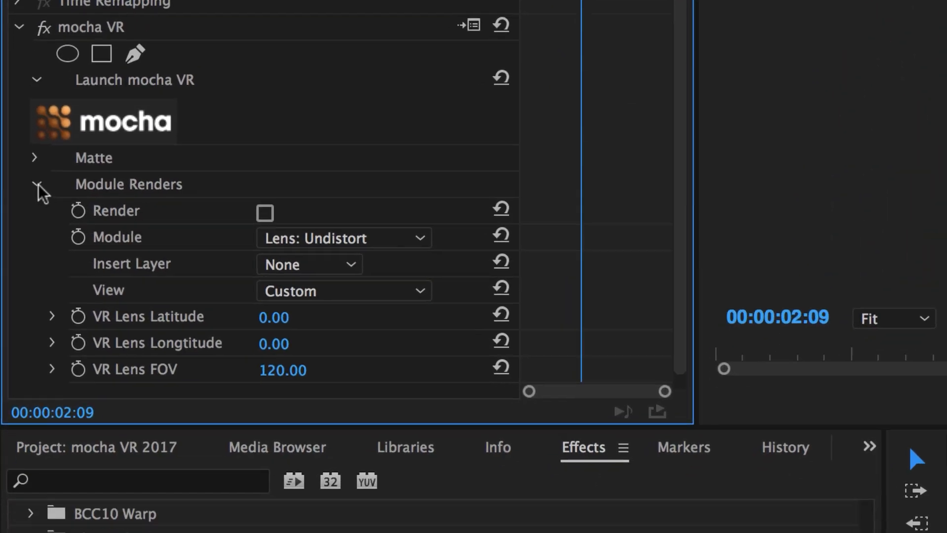
scroll(215, 204, down, 1)
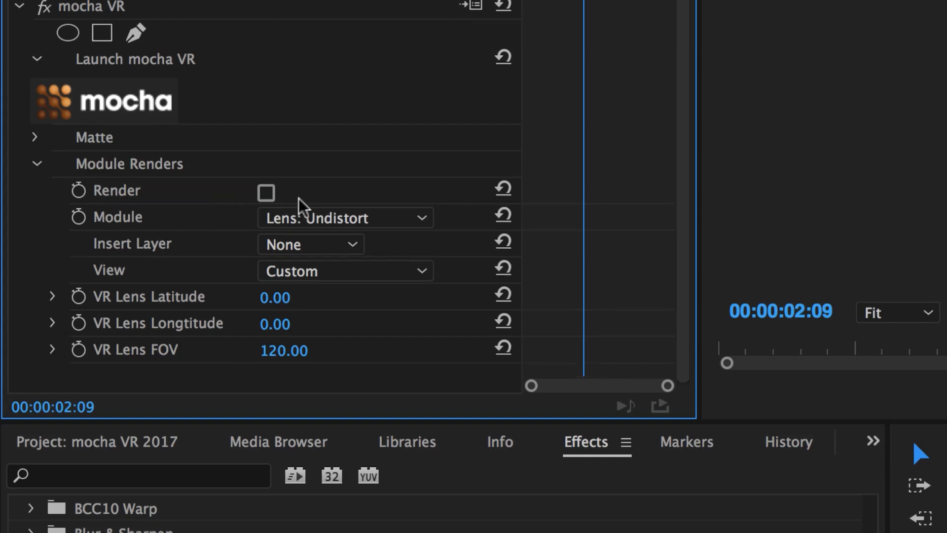
click(267, 193)
click(366, 223)
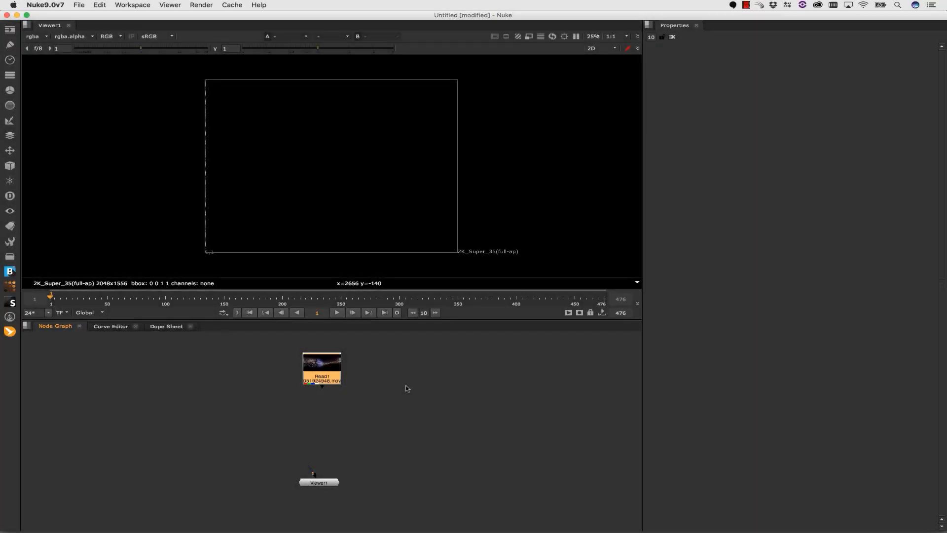
- In Nuke, insert a mocha VR node after the Read1 node and delete it again
click(9, 286)
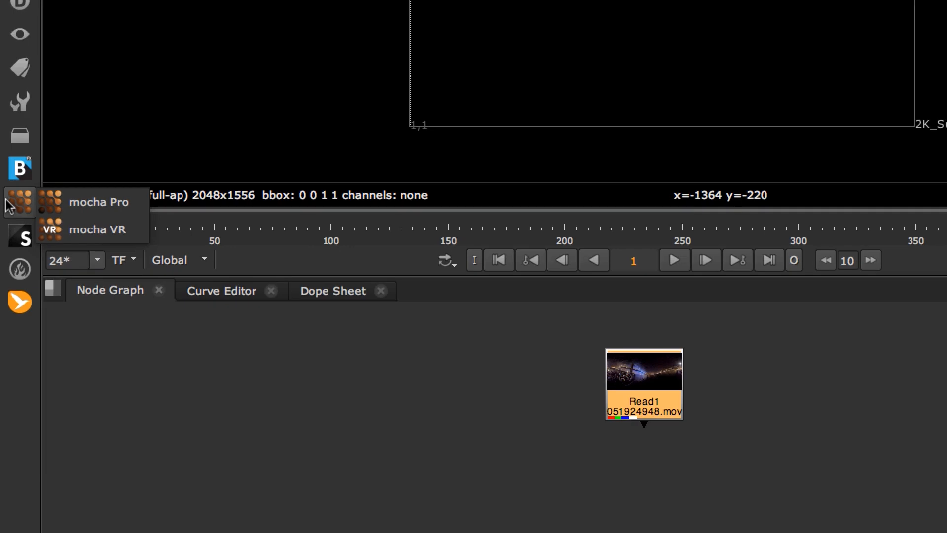
click(96, 236)
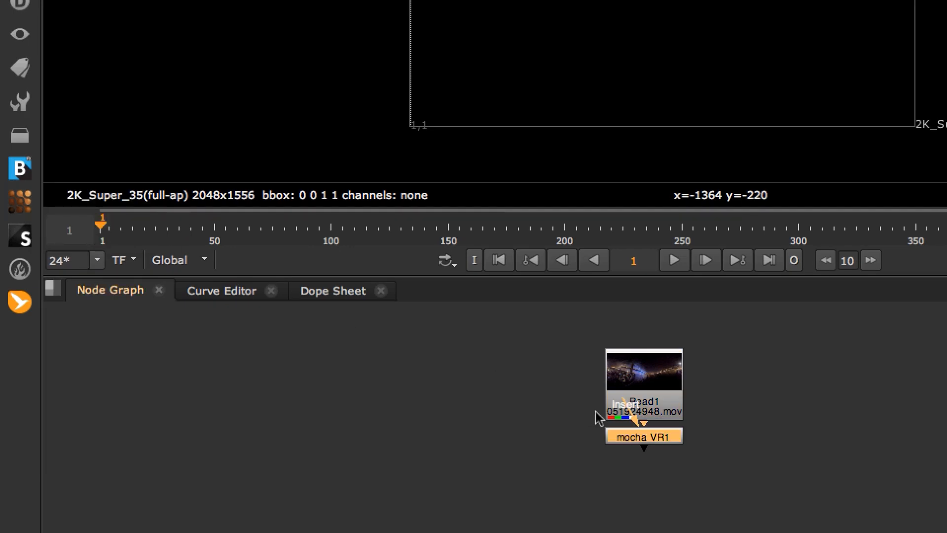
drag(625, 446, 625, 484)
key(Delete)
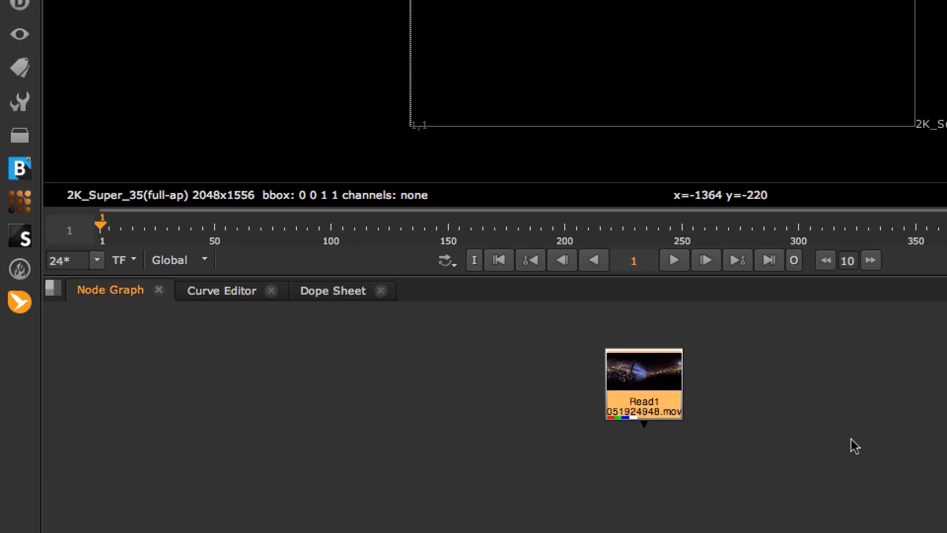
- Find the mocha VR node by name, add it to the node graph and launch the mocha UI from its properties
key(Tab)
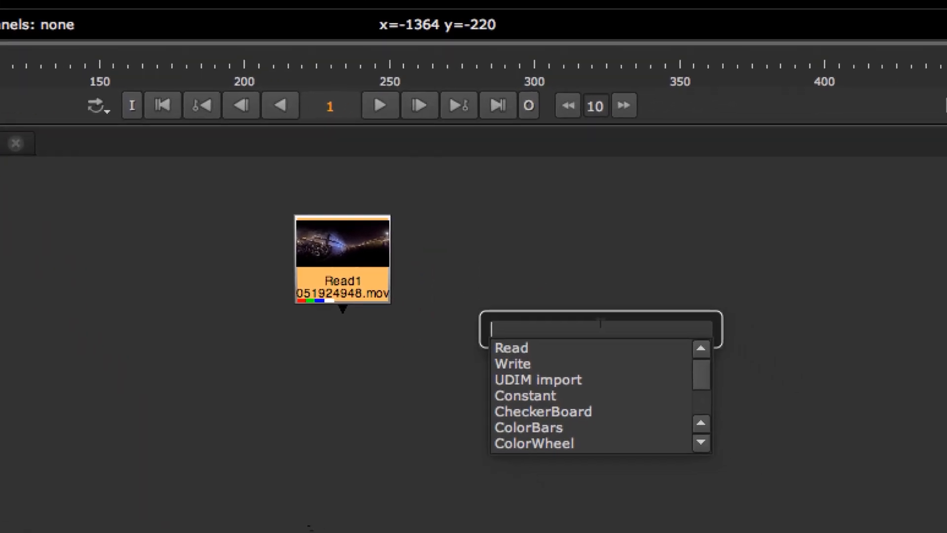
text(mocha vr)
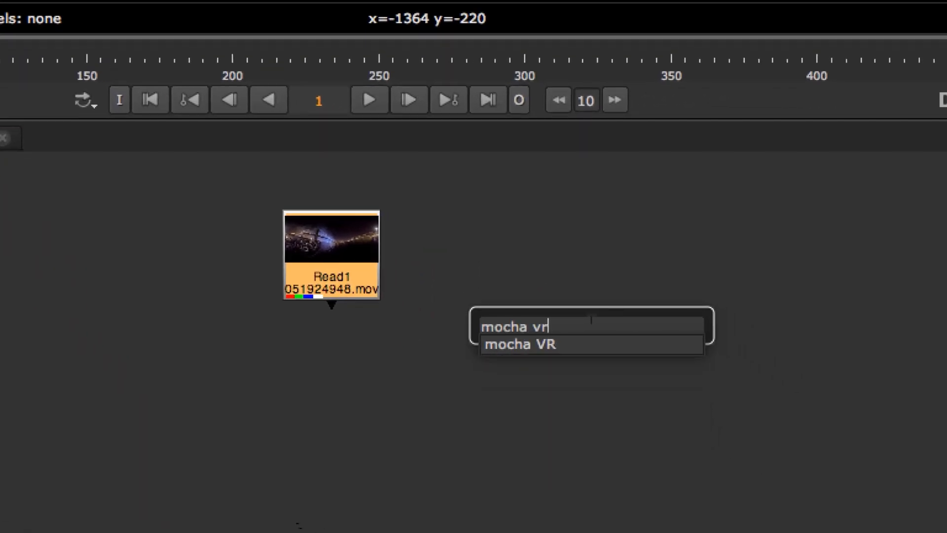
key(Return)
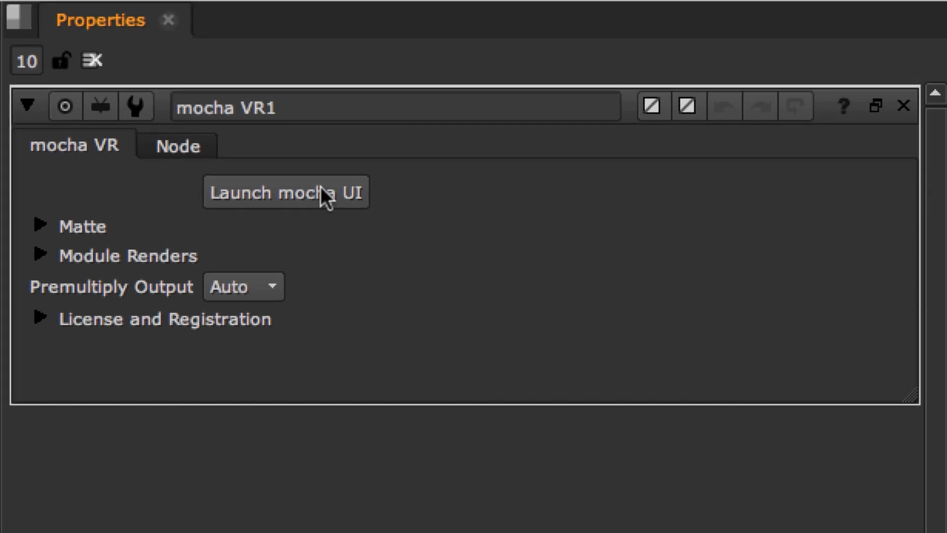
click(323, 196)
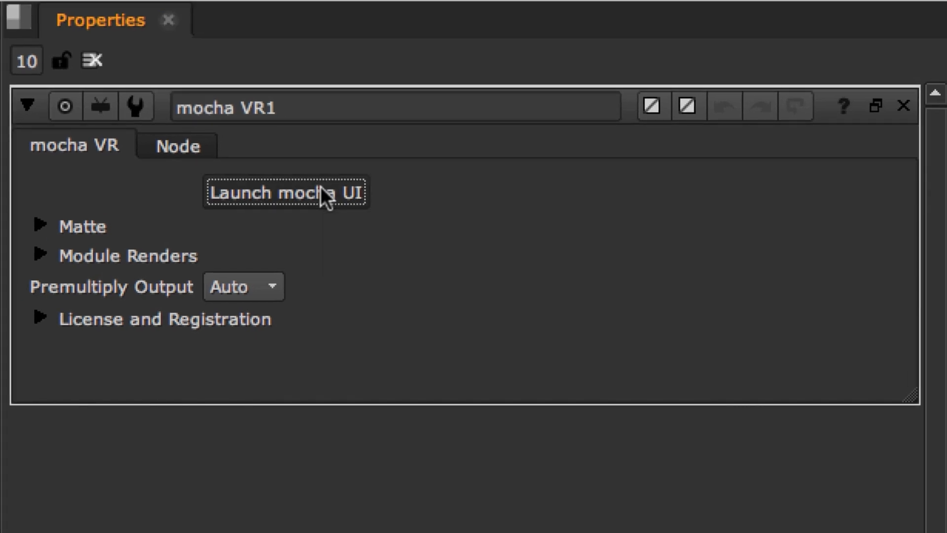
- Expand the mocha VR node's Module Renders settings, enable Render and open the module choices
click(41, 255)
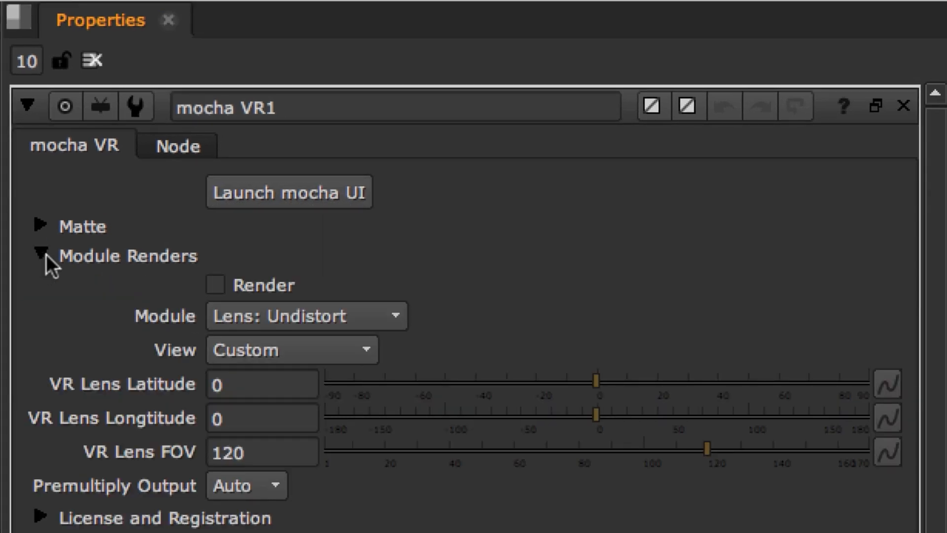
click(226, 281)
click(367, 319)
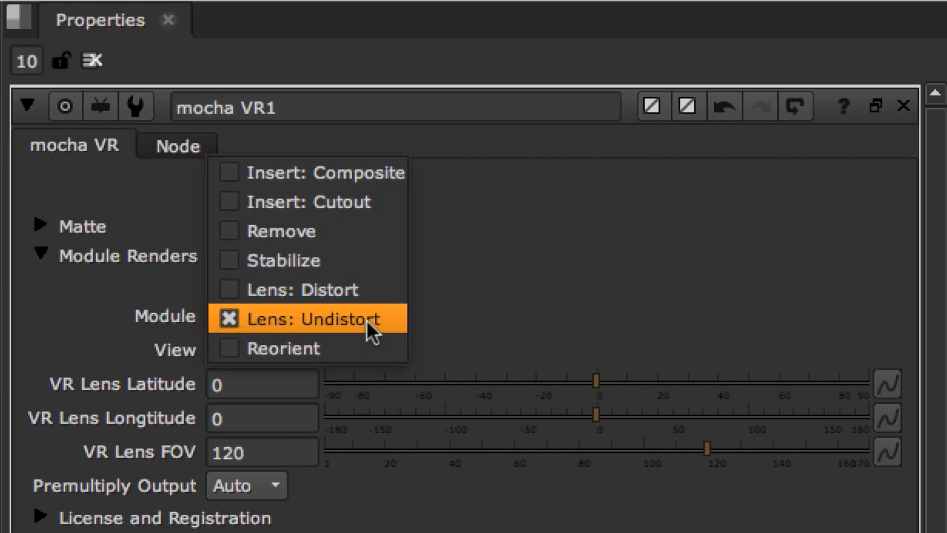